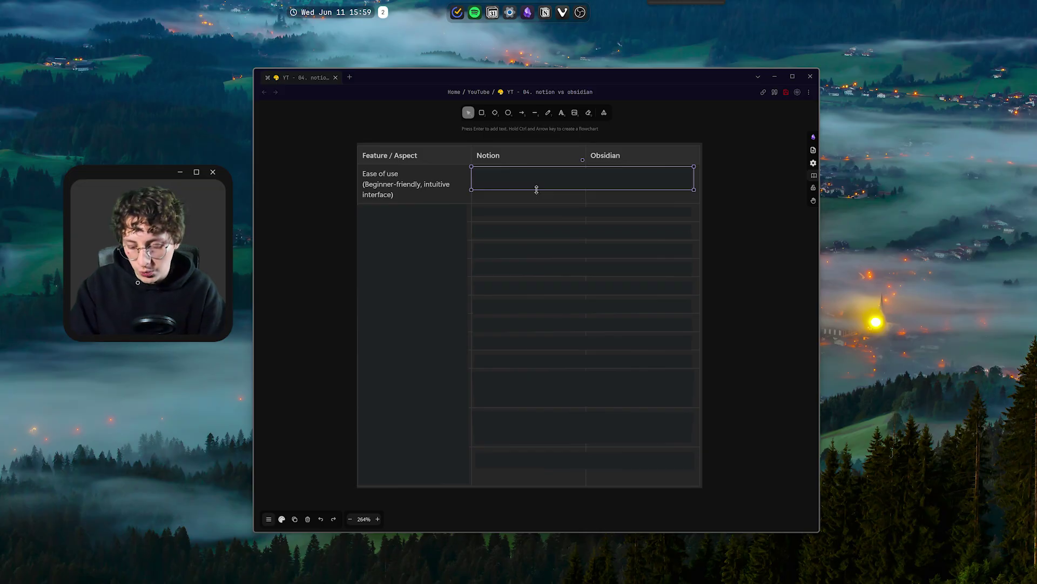
Step: Show the Ease of use ratings: a check for Notion and a red X for Obsidian
key(Escape)
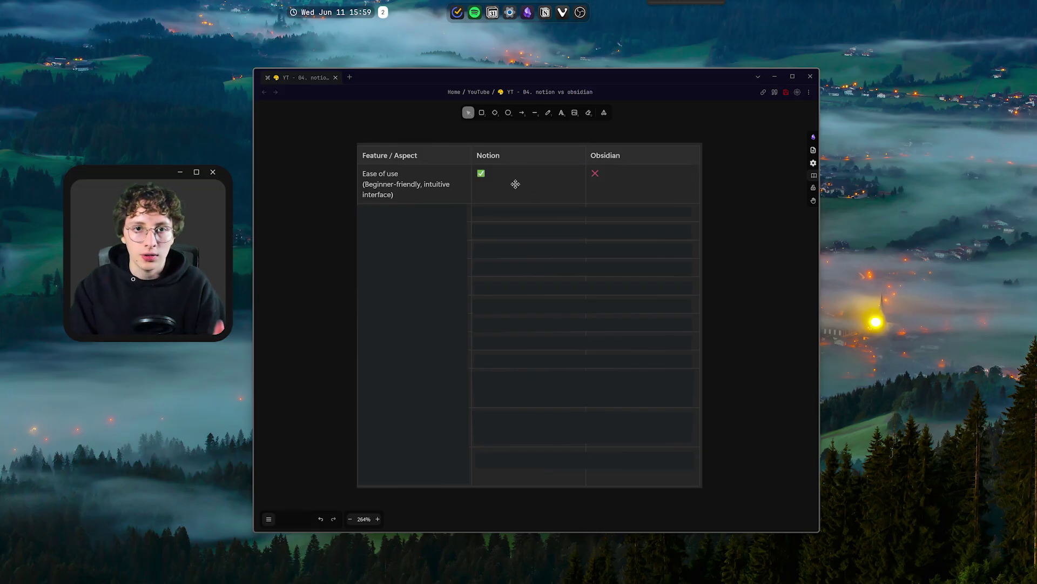
Step: Uncover the Customization row, rated a cross for Notion and a check for Obsidian
click(425, 204)
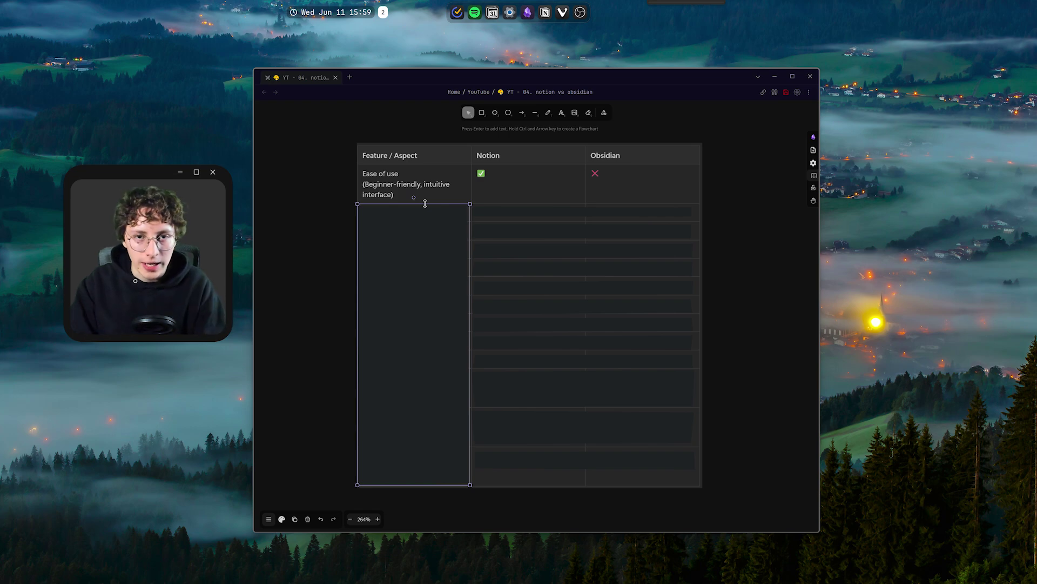
drag(425, 203, 420, 217)
click(513, 213)
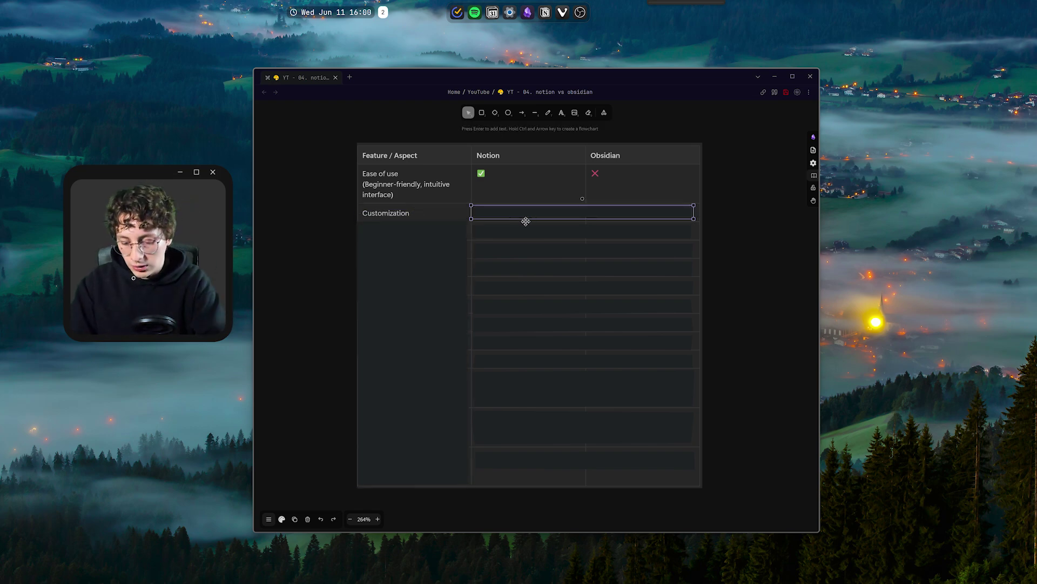
key(Delete)
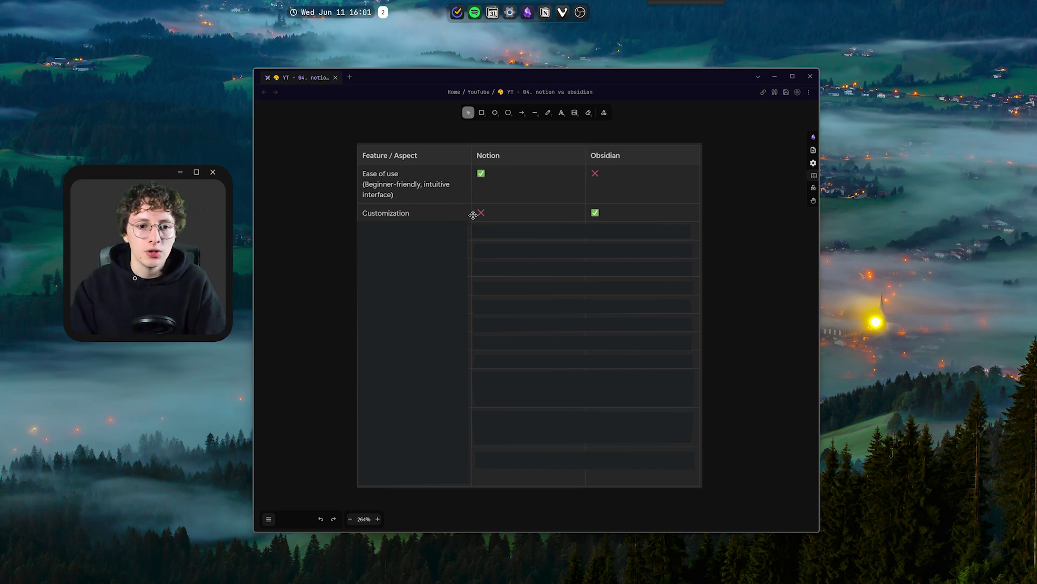
Step: Reveal the Plugins row ratings: a cross for Notion and a check for Obsidian
click(425, 220)
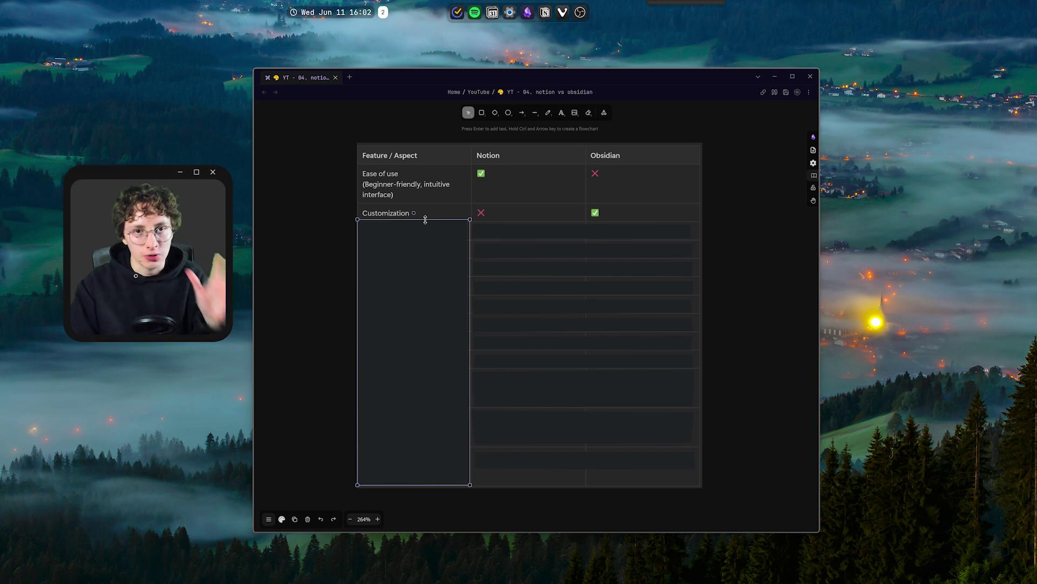
scroll(517, 325, down, 2)
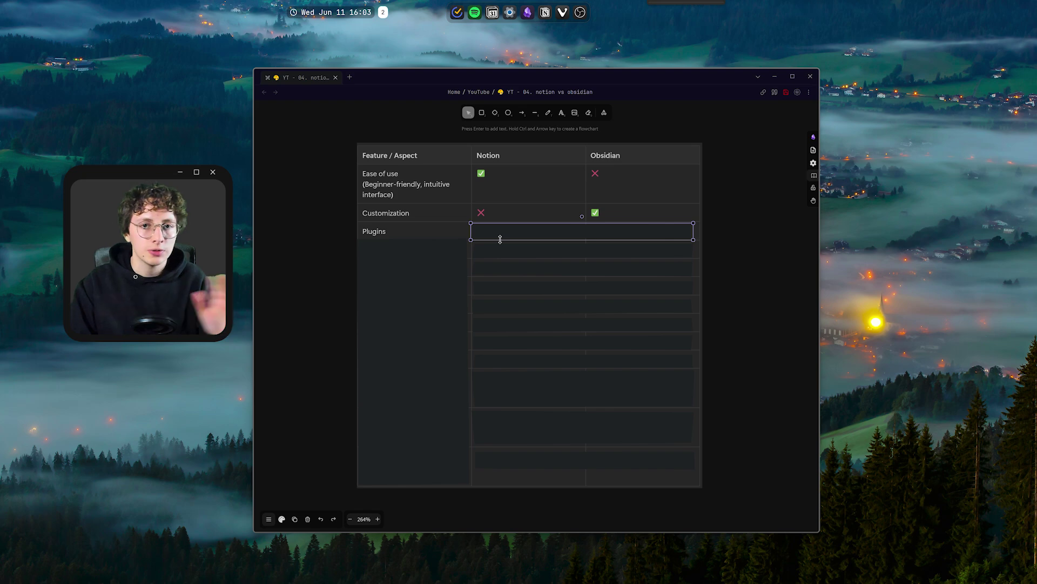
key(Delete)
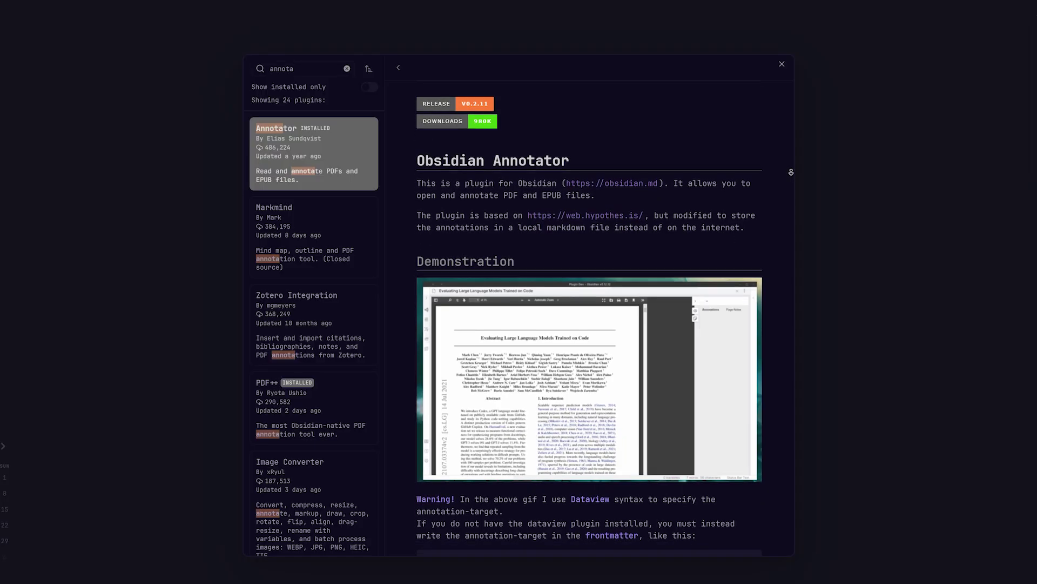
Step: Pull the left-column cover down to show the Custom shortcuts label under Plugins
scroll(791, 172, down, 2)
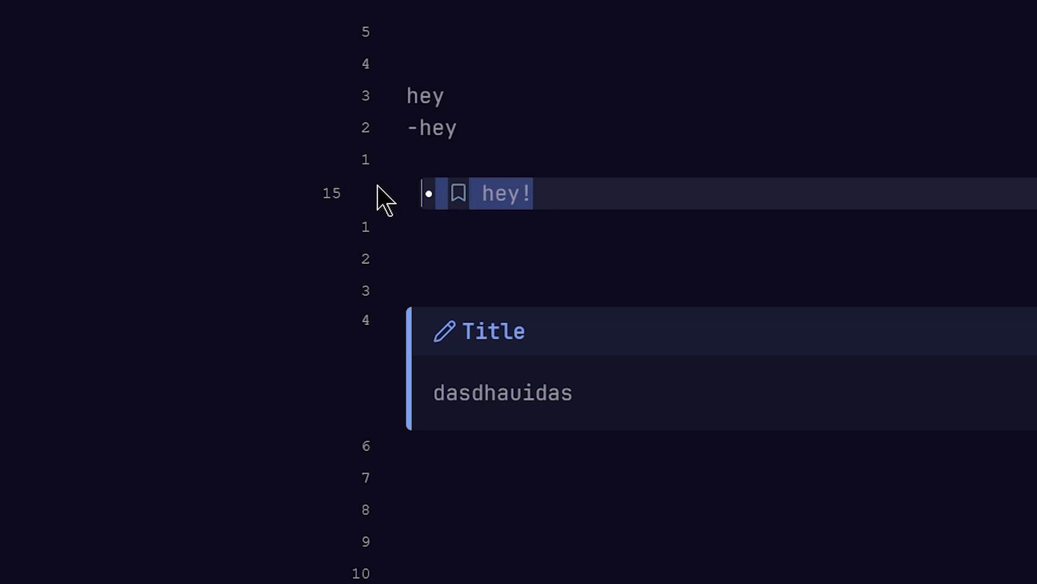
click(482, 244)
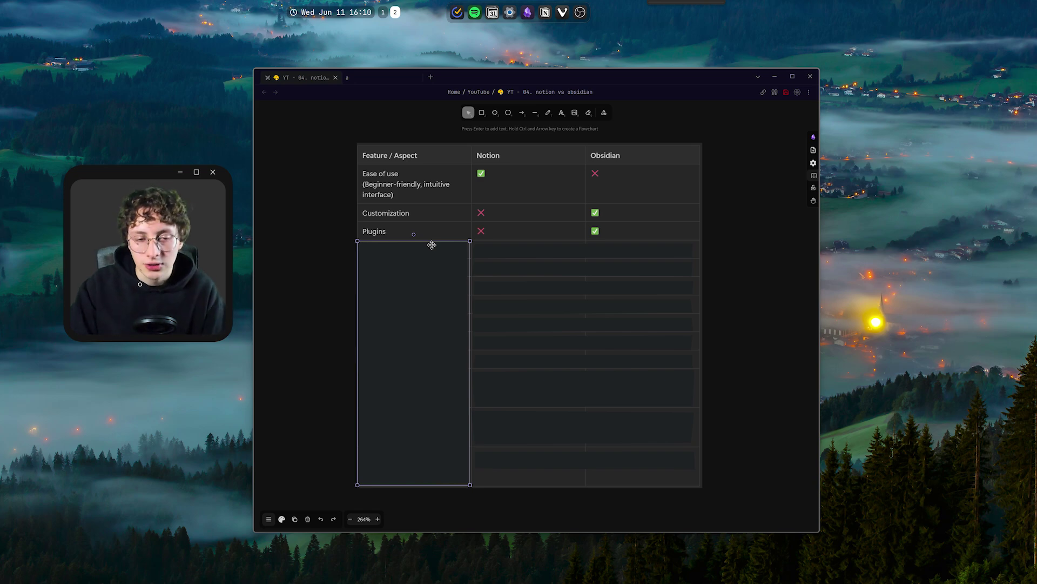
drag(431, 241, 432, 255)
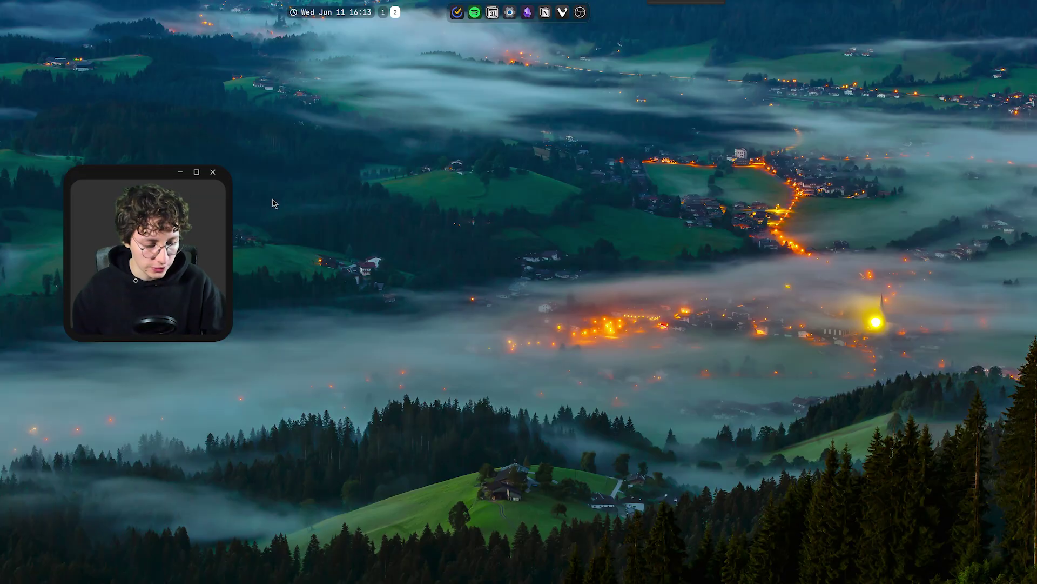
Step: Create a quick note and a yt (YouTube) note, then go back to the Notion vs Obsidian canvas
key(super+n)
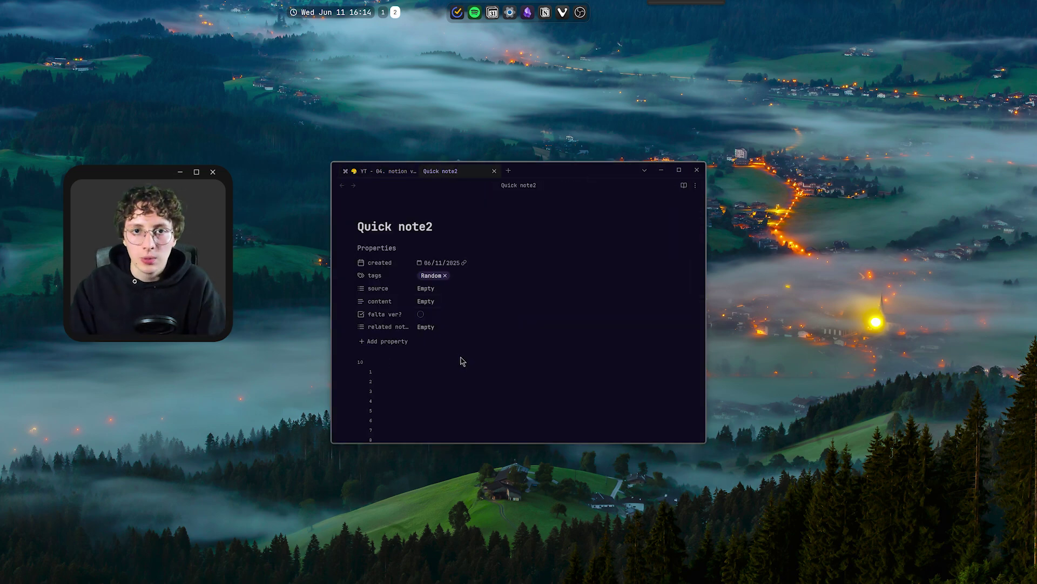
key(ctrl+p)
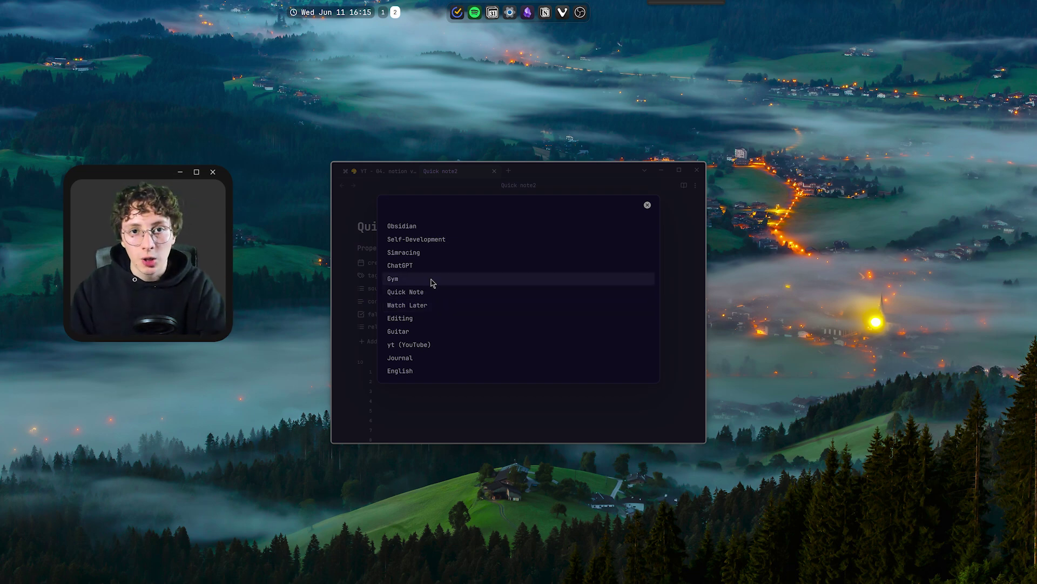
click(465, 308)
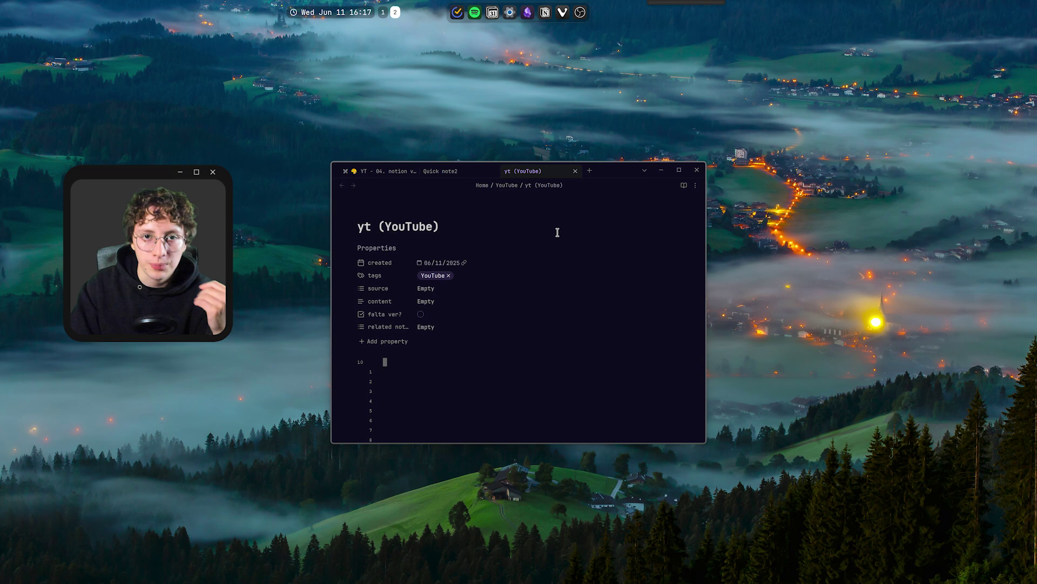
key(ctrl+Tab)
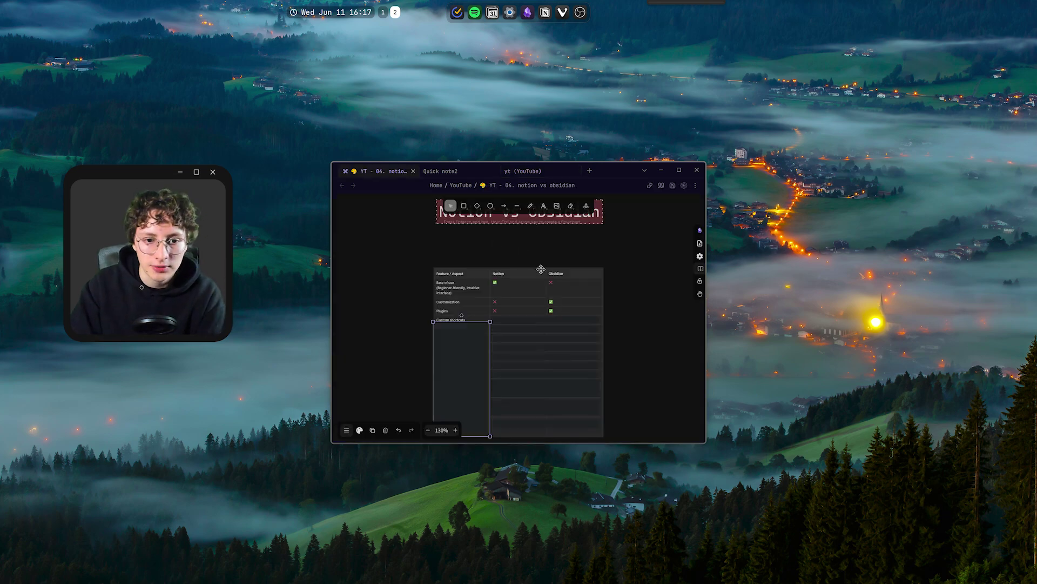
Step: Make the window taller, reveal the Web clippers row, and send a YouTube page clipping to Obsidian
drag(637, 163, 637, 67)
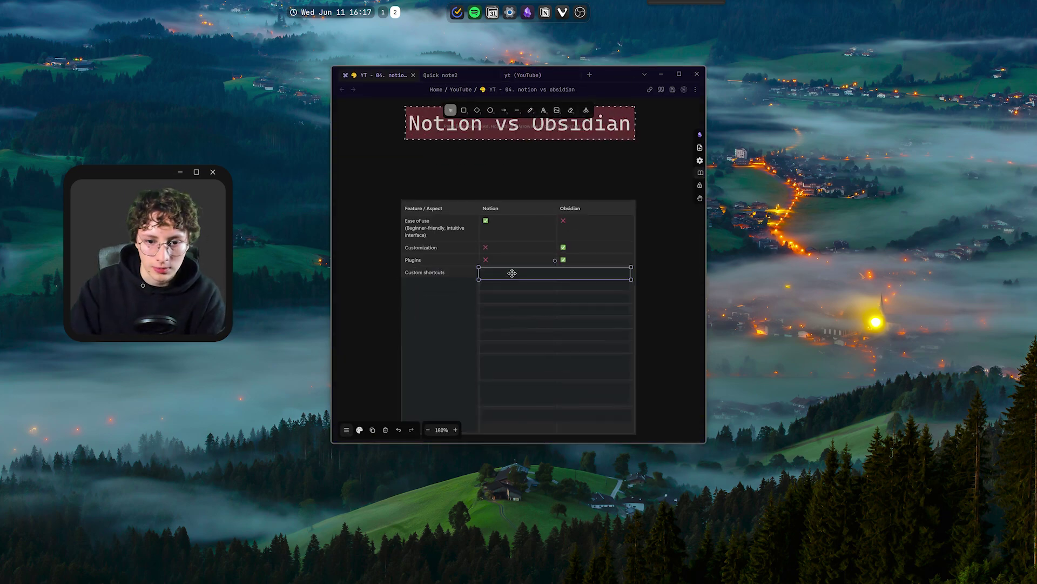
click(481, 252)
drag(470, 250, 470, 269)
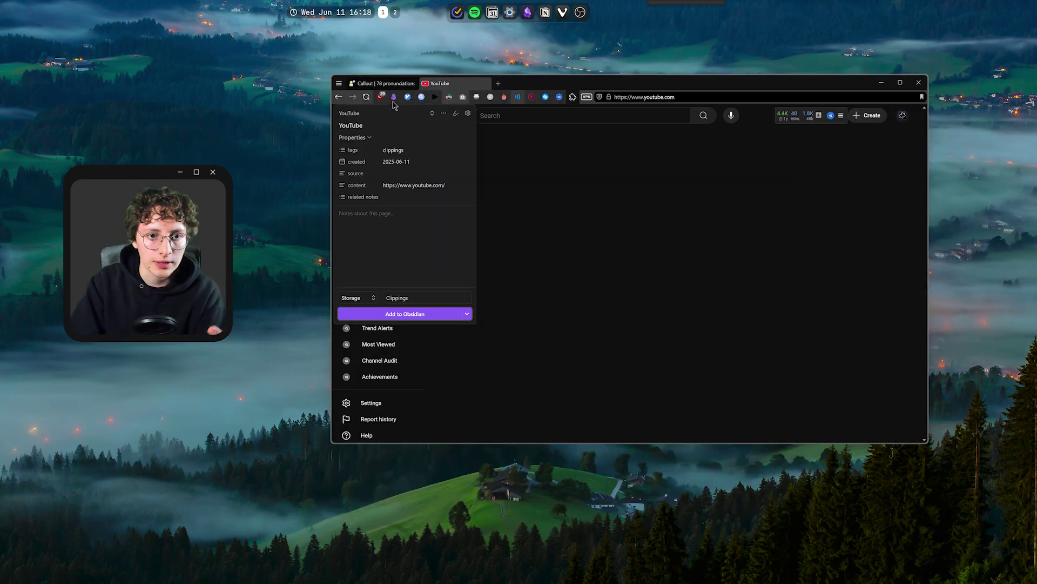
click(419, 315)
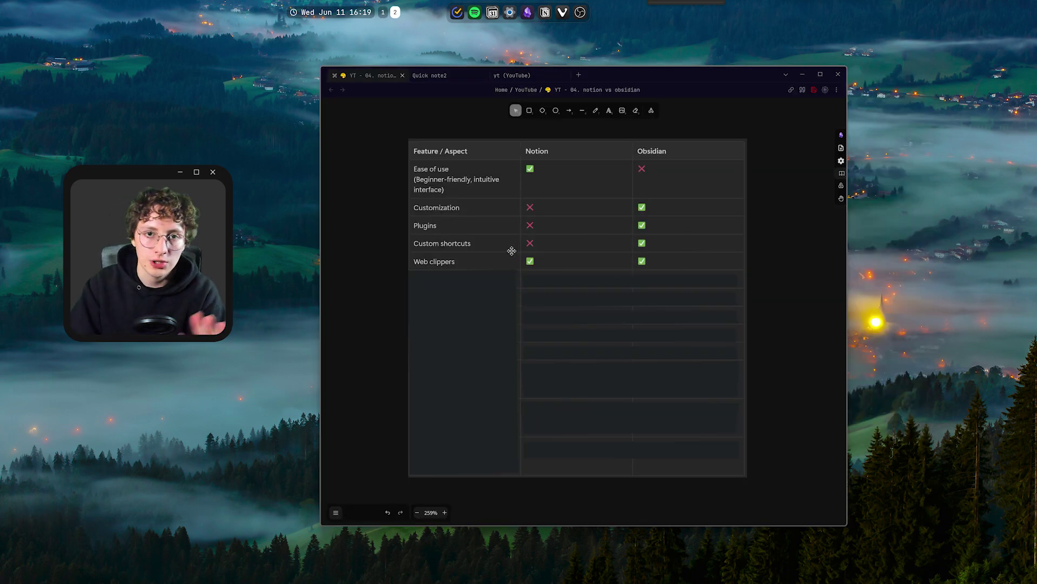
Step: Pull the feature-column cover down to show the Canvas / Visual space label
click(484, 273)
drag(485, 273, 487, 285)
key(Escape)
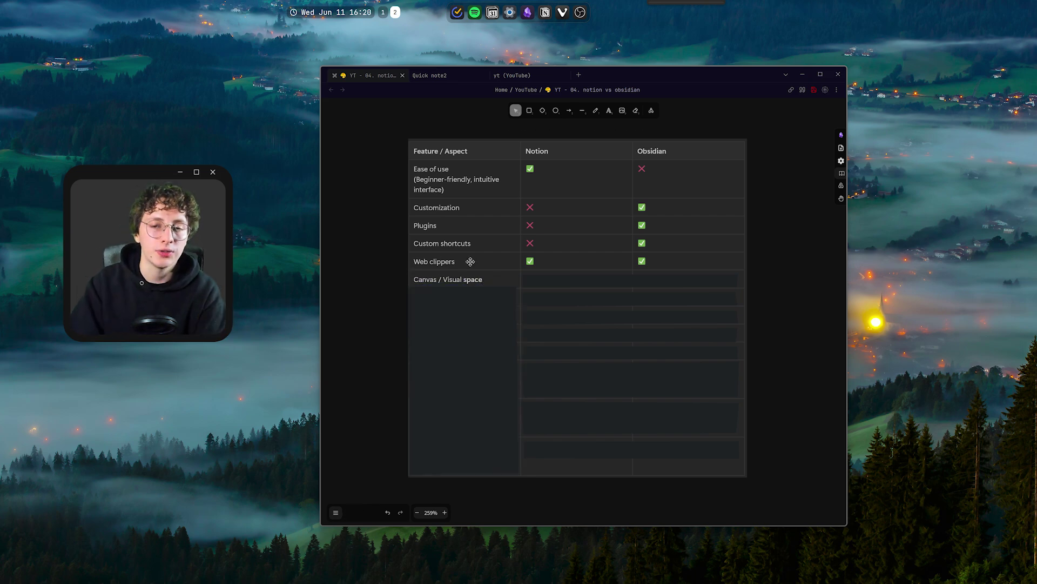
Step: Sketch freehand strokes over the Canvas row, undo the red loop, and switch to Quick note2
click(596, 111)
mouse_move(456, 334)
mouse_down()
mouse_move(475, 314)
mouse_move(507, 313)
mouse_up()
drag(574, 272, 584, 360)
mouse_move(633, 158)
mouse_down()
mouse_move(673, 146)
mouse_move(634, 154)
mouse_up()
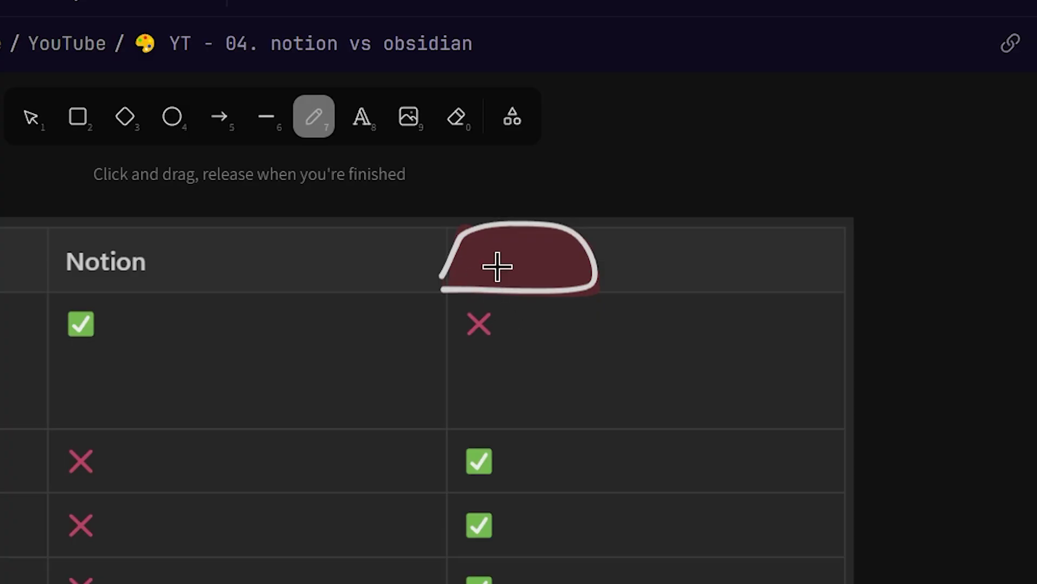
key(ctrl+z)
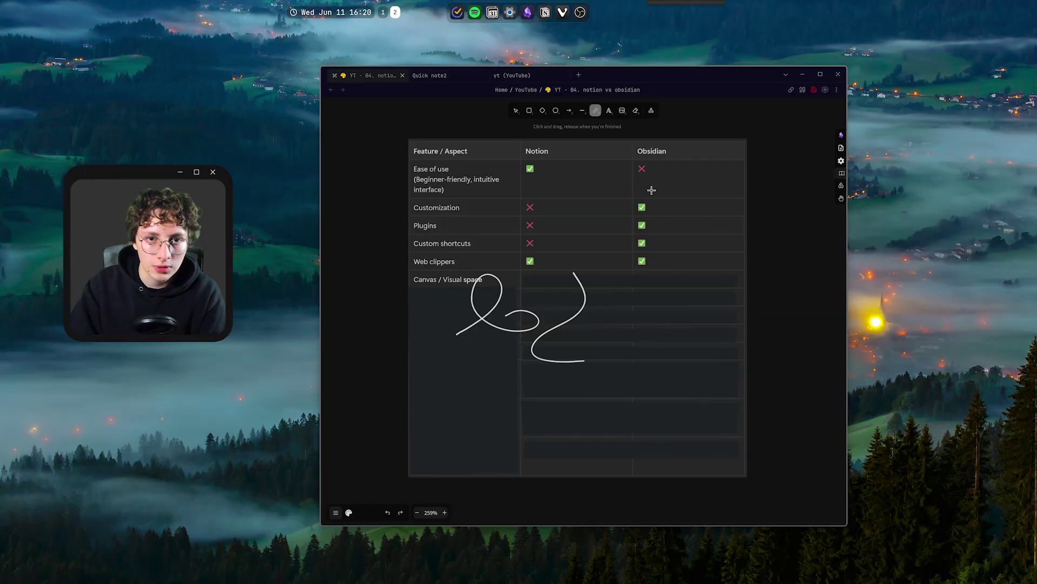
click(438, 76)
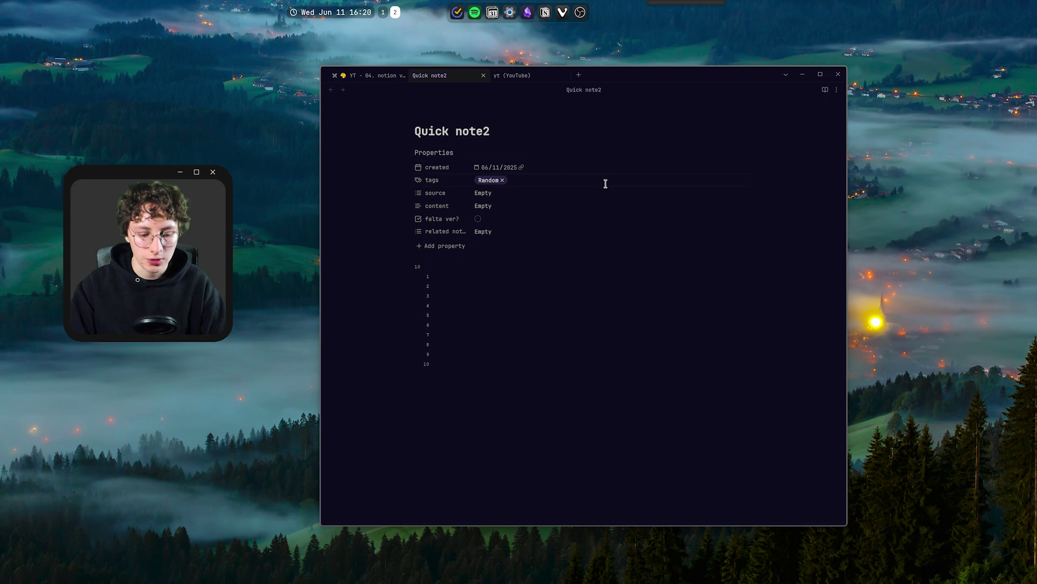
Step: Use the quick switcher with 'out' to open the YT Outliers board
key(ctrl+g)
key(ctrl+o)
text(out)
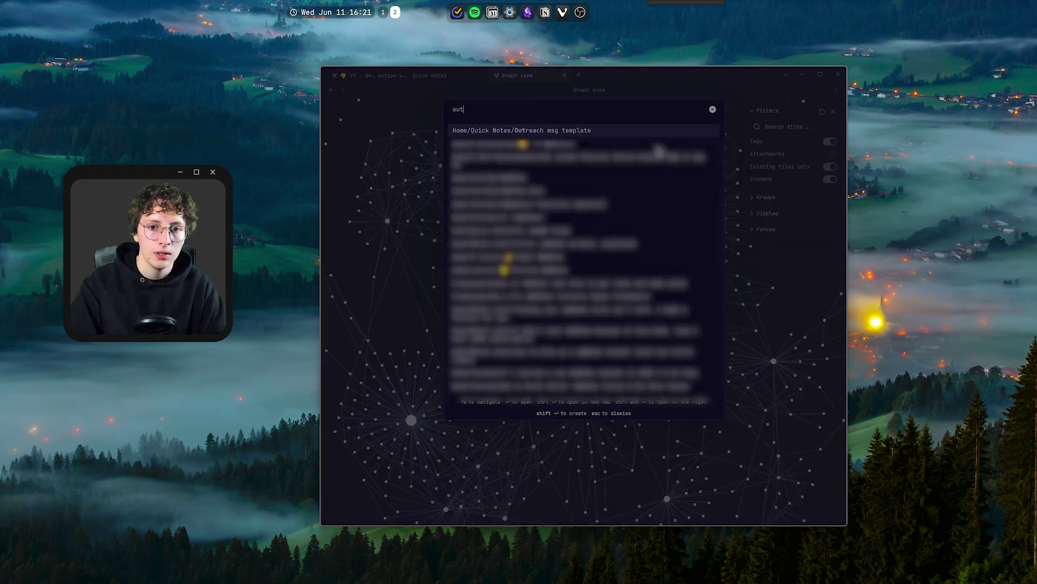
click(658, 150)
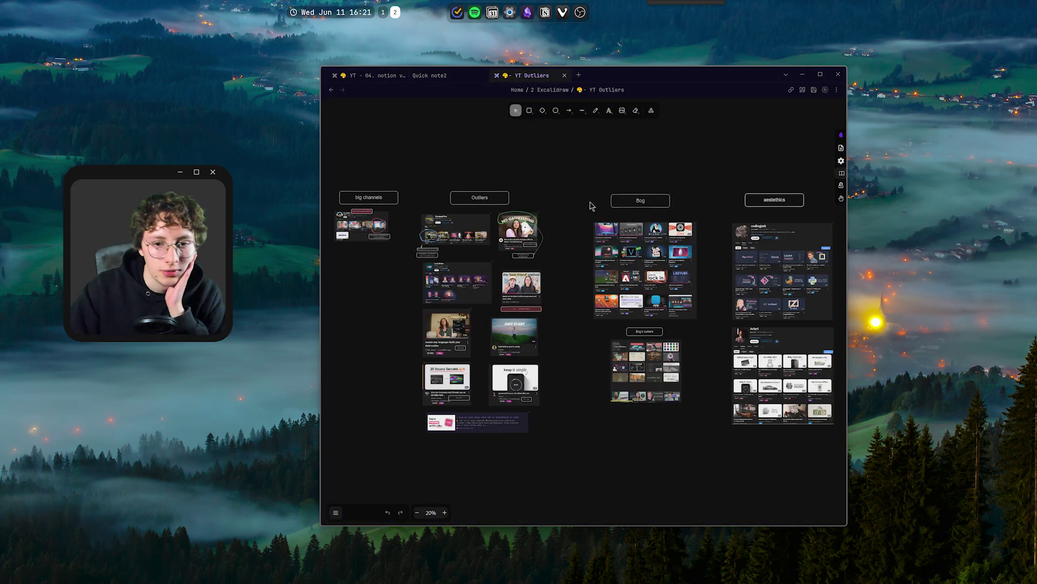
Step: Pan around the YT Outliers board, then return to the 'YT - 04. notion vs obsidian' drawing
scroll(592, 206, left, 5)
scroll(685, 197, down, 1)
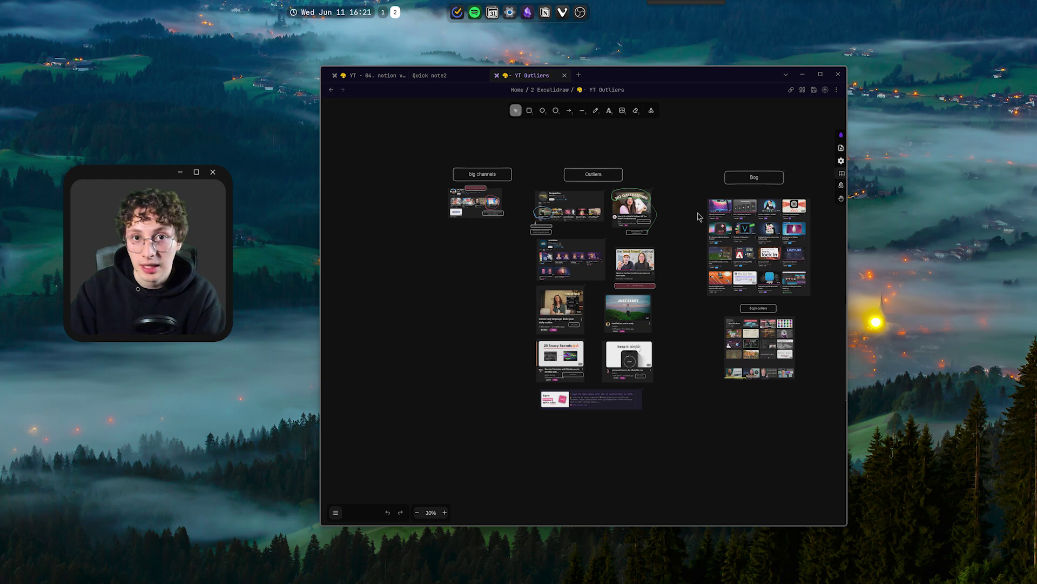
scroll(596, 231, right, 2)
scroll(596, 231, up, 1)
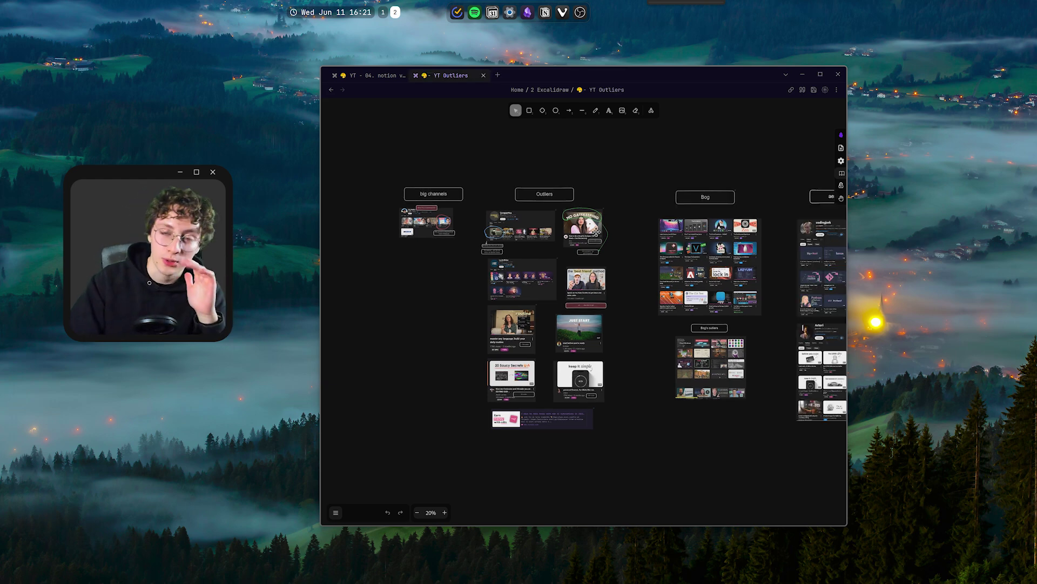
scroll(596, 231, right, 1)
scroll(596, 231, up, 1)
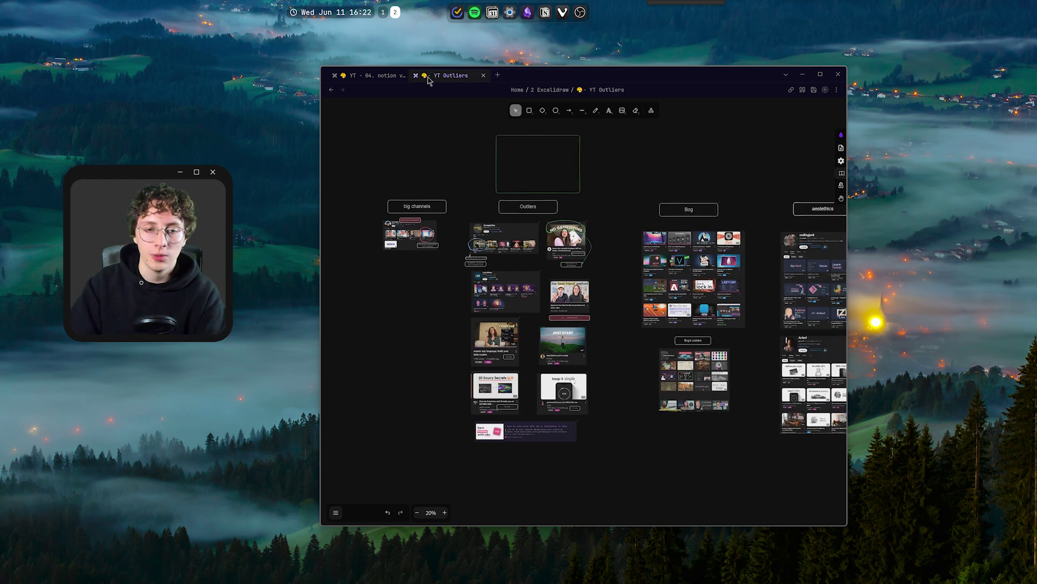
click(391, 77)
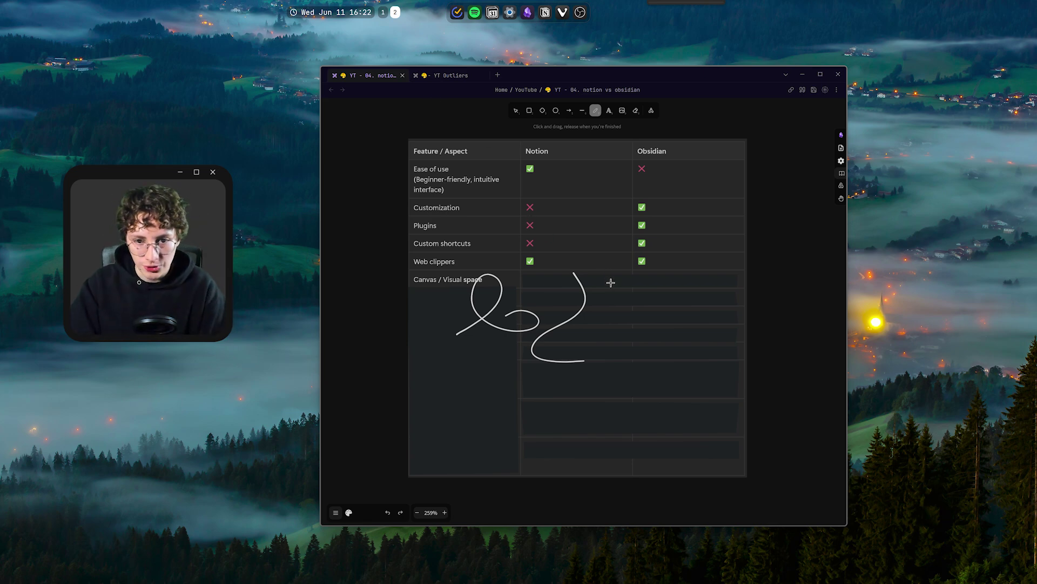
Step: Erase the cover over the Canvas / Visual space ratings: cross for Notion, check for Obsidian
drag(581, 284, 591, 278)
key(v)
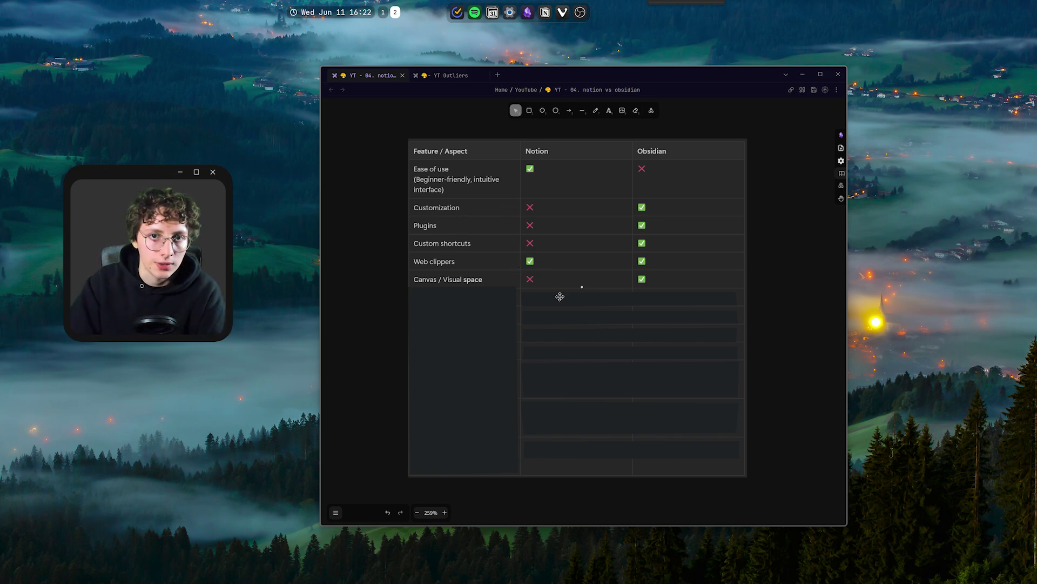
scroll(560, 296, right, 1)
Step: Uncover the Mobile support row: check for Notion, question mark for Obsidian
click(444, 291)
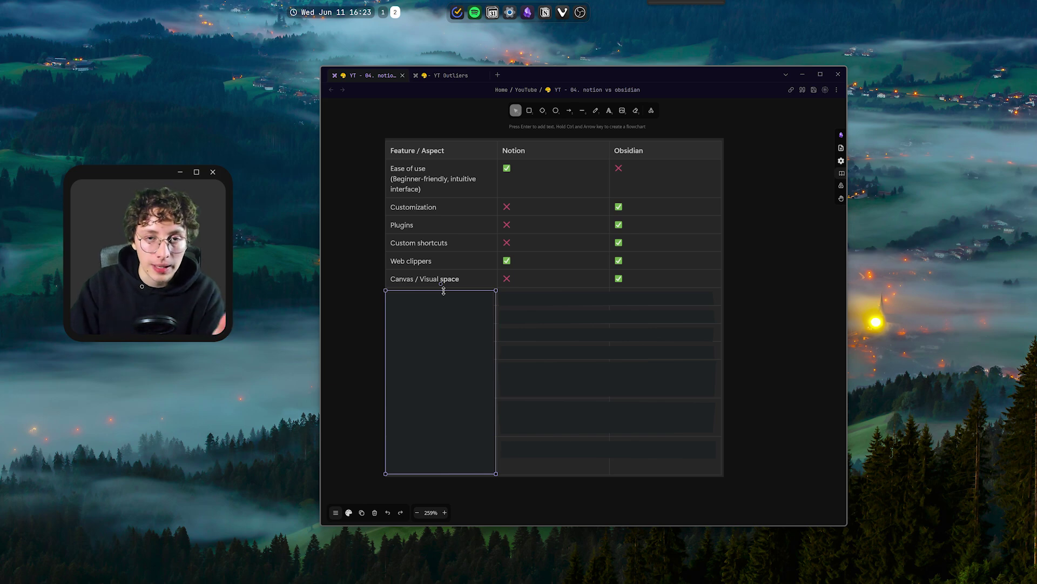
drag(451, 290, 451, 307)
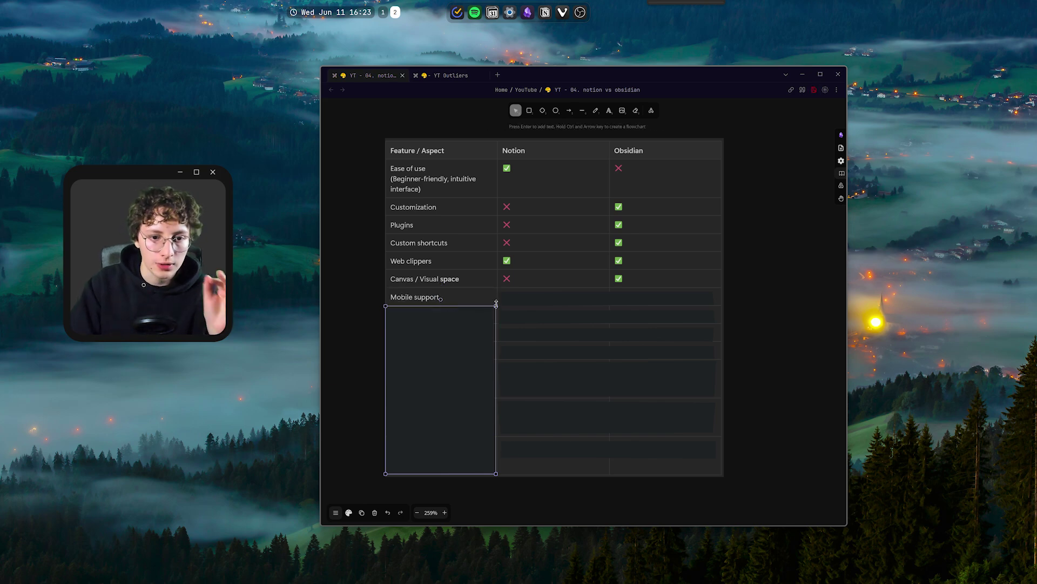
click(513, 304)
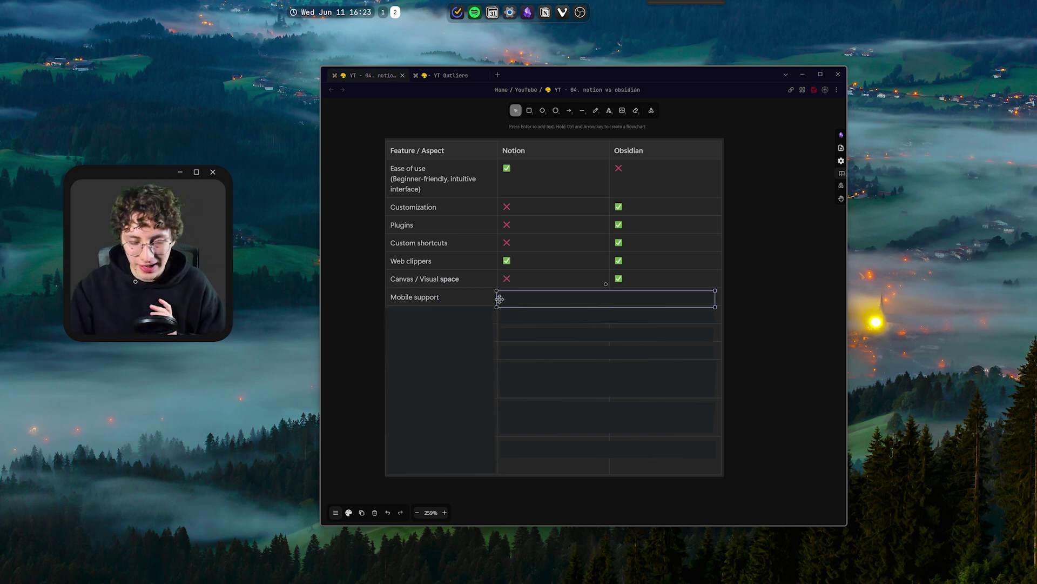
key(Delete)
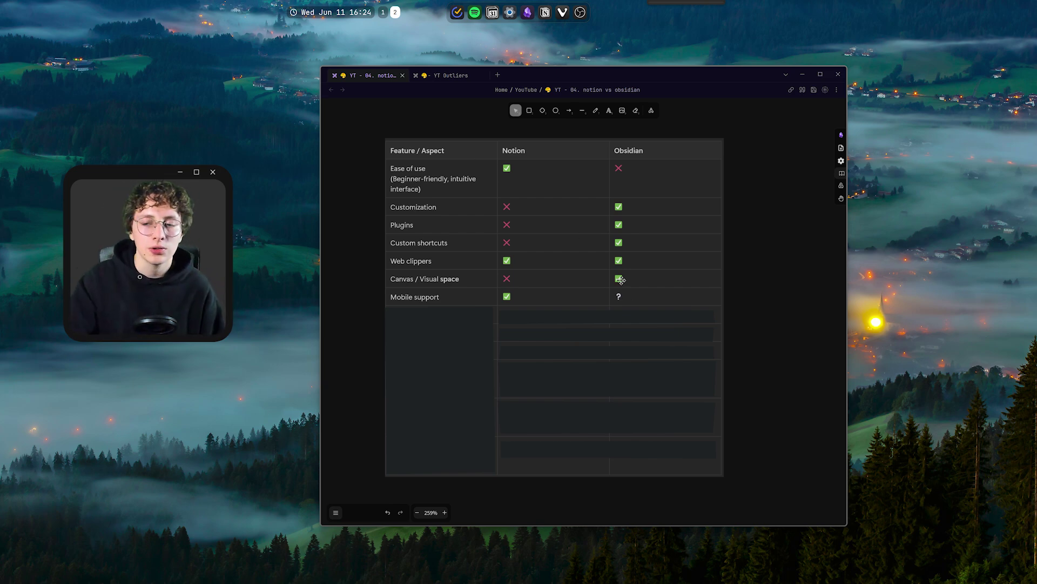
drag(706, 76, 724, 70)
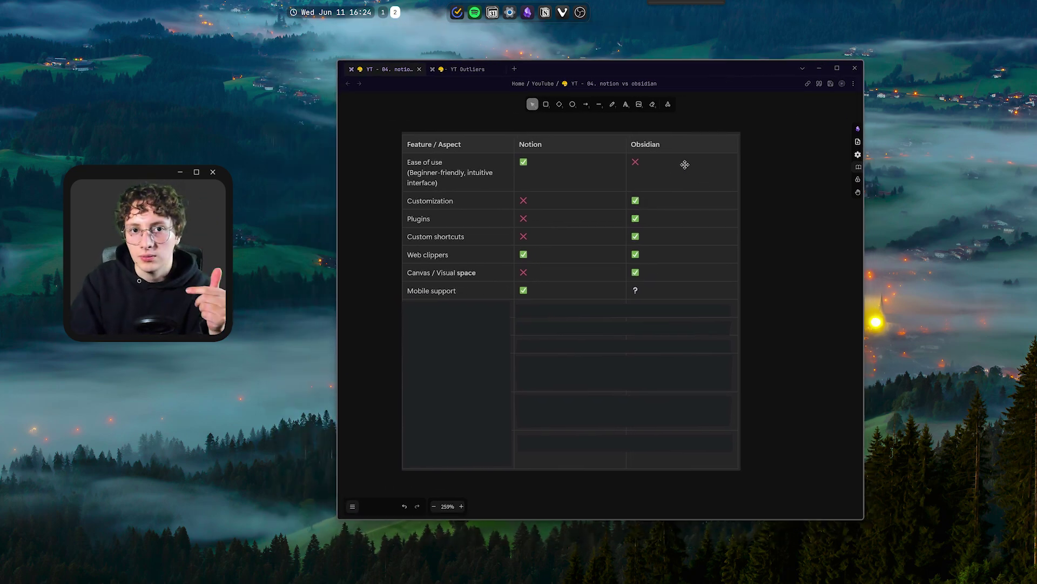
Step: Uncover the Collaboration row label and its Notion and Obsidian ratings
click(685, 164)
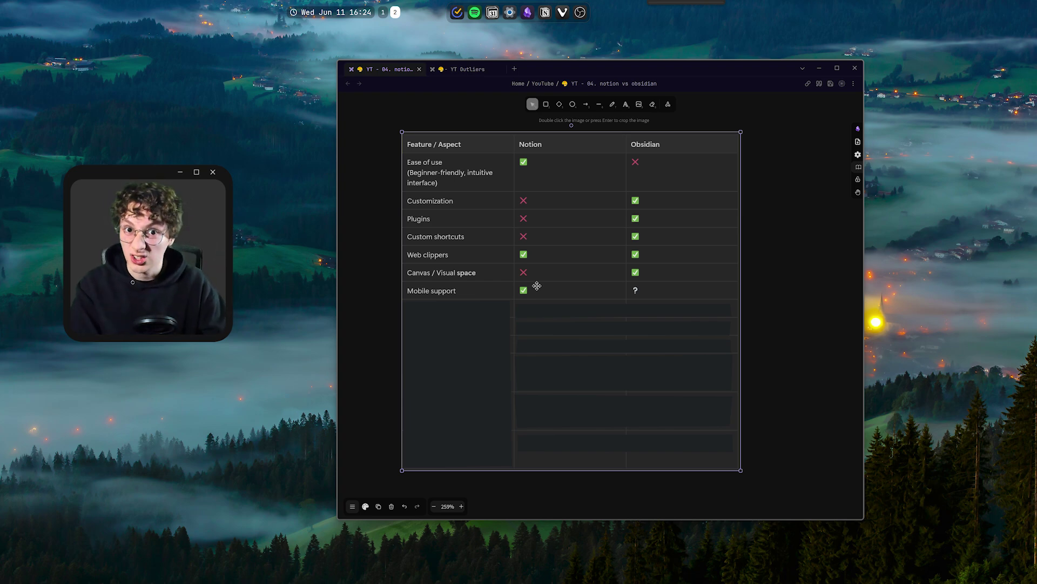
click(759, 287)
click(470, 297)
drag(470, 297, 474, 316)
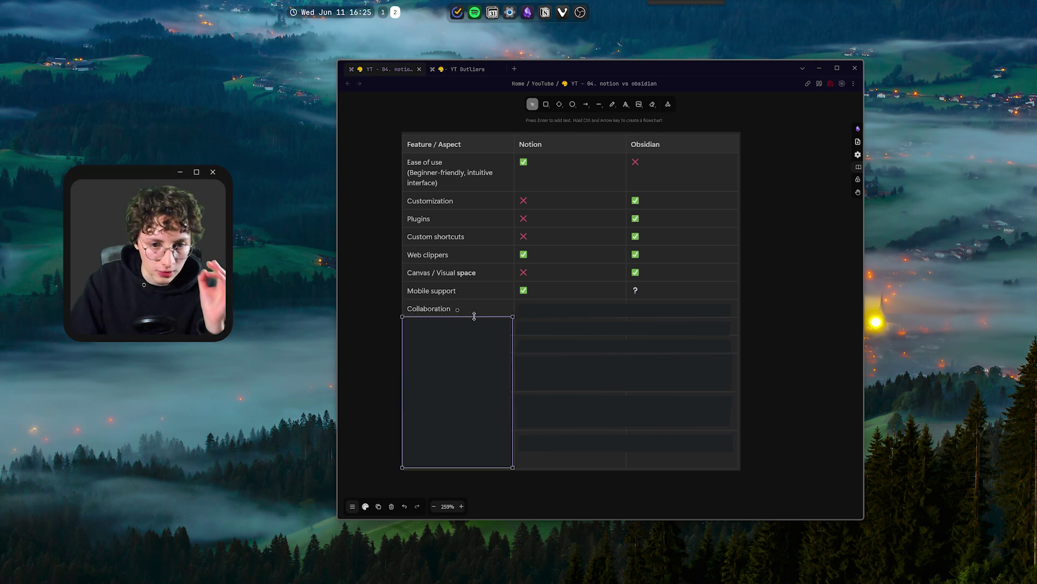
click(530, 312)
key(Delete)
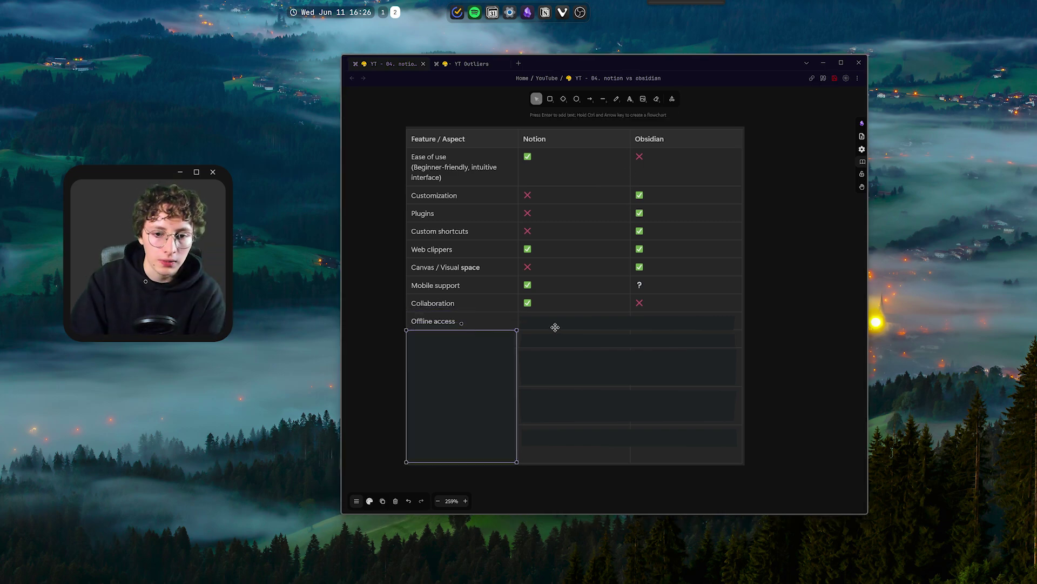
Step: Remove the covers over the Offline access and Graph view & Backlinks ratings
click(555, 327)
key(Delete)
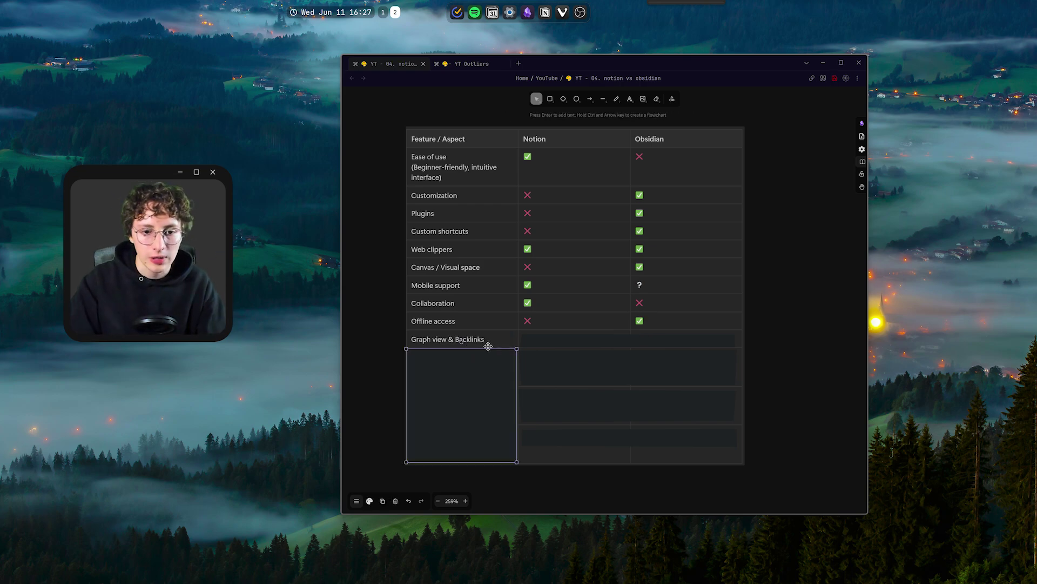
click(539, 339)
key(Delete)
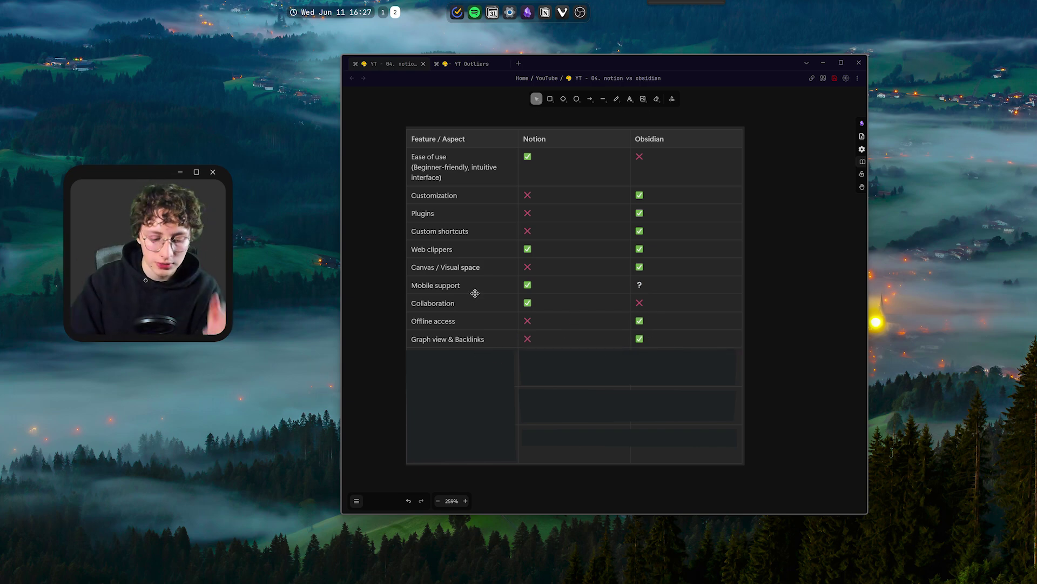
click(519, 63)
Step: Open the vault's Graph view and scroll to look it over
key(ctrl+g)
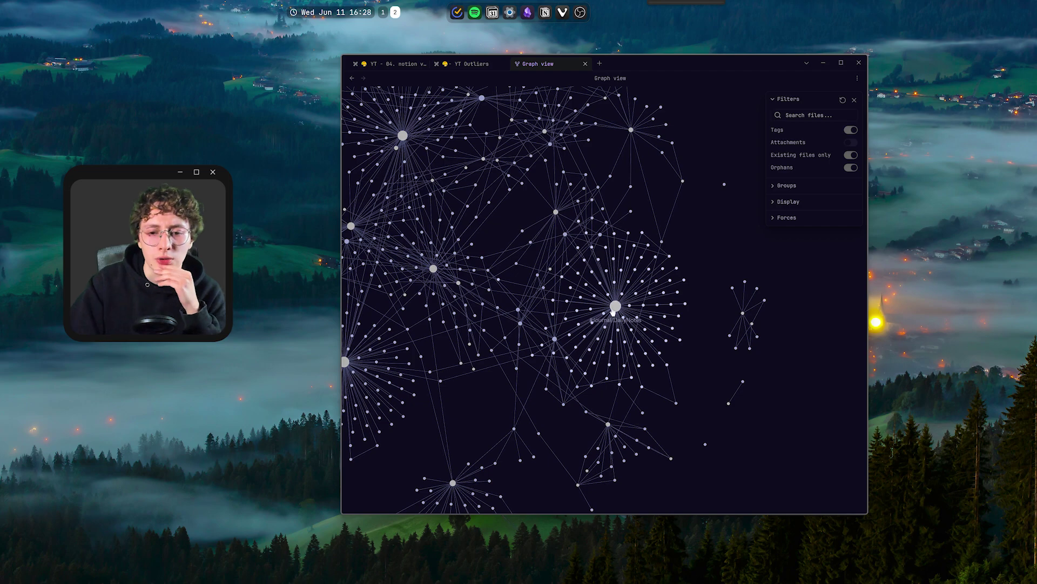
scroll(611, 308, up, 5)
scroll(611, 320, down, 5)
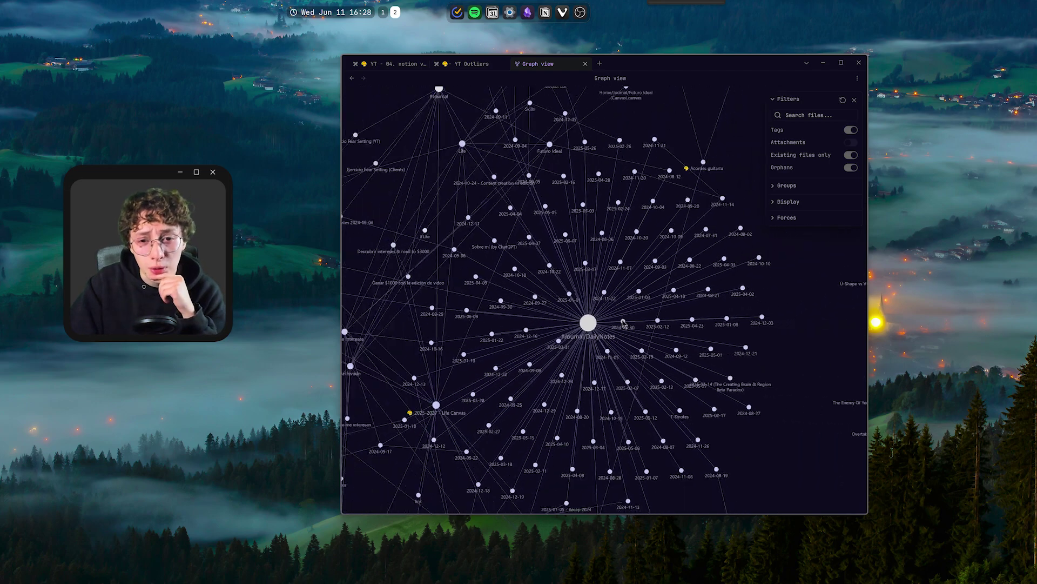
scroll(592, 313, up, 4)
scroll(591, 312, down, 2)
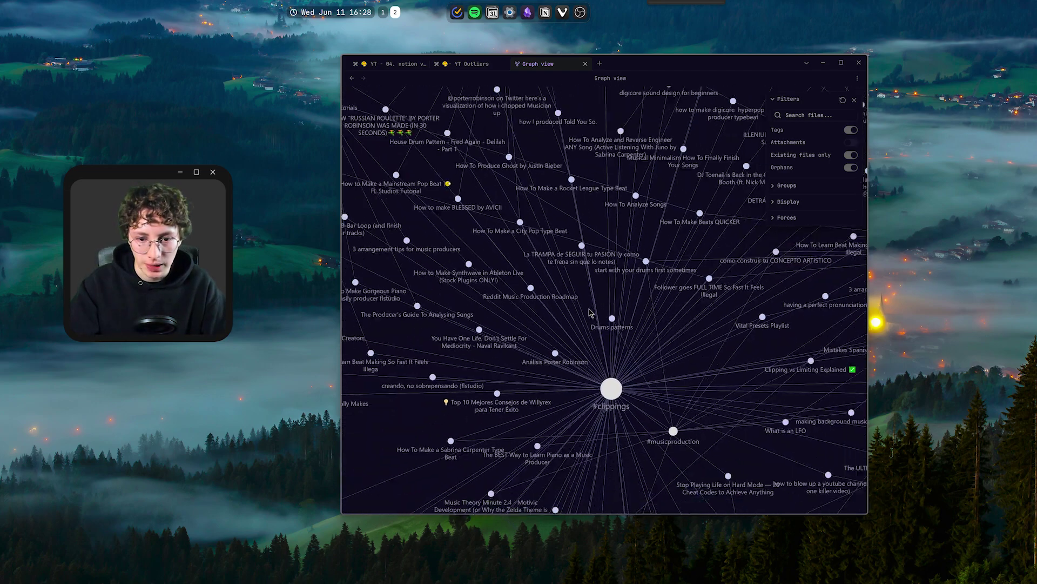
scroll(591, 314, down, 3)
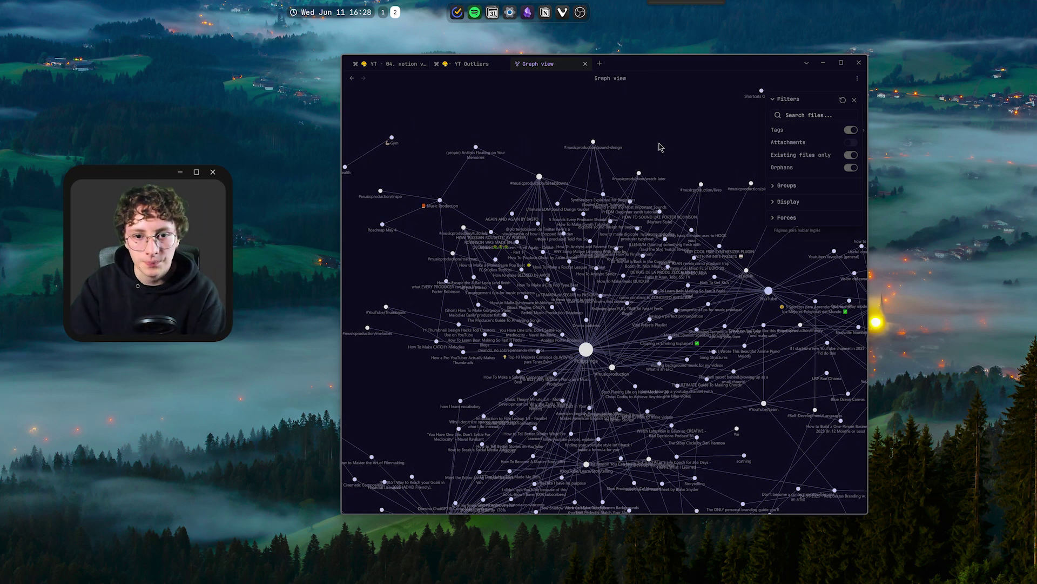
Step: Filter the graph to tag:#Guitar/Basics with Tags and Existing files only off, then return to the table
click(795, 115)
text(tag:)
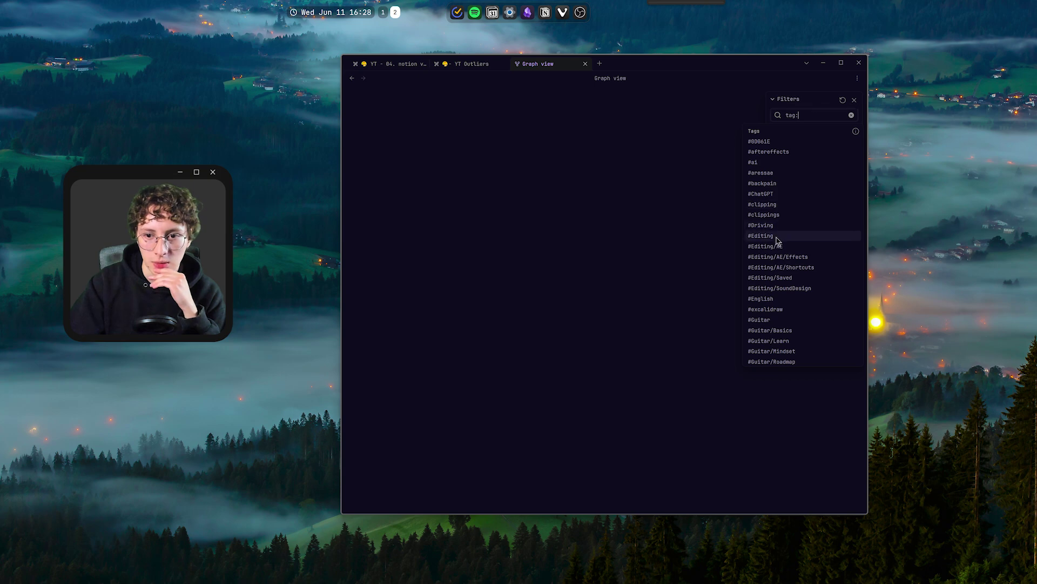
click(786, 331)
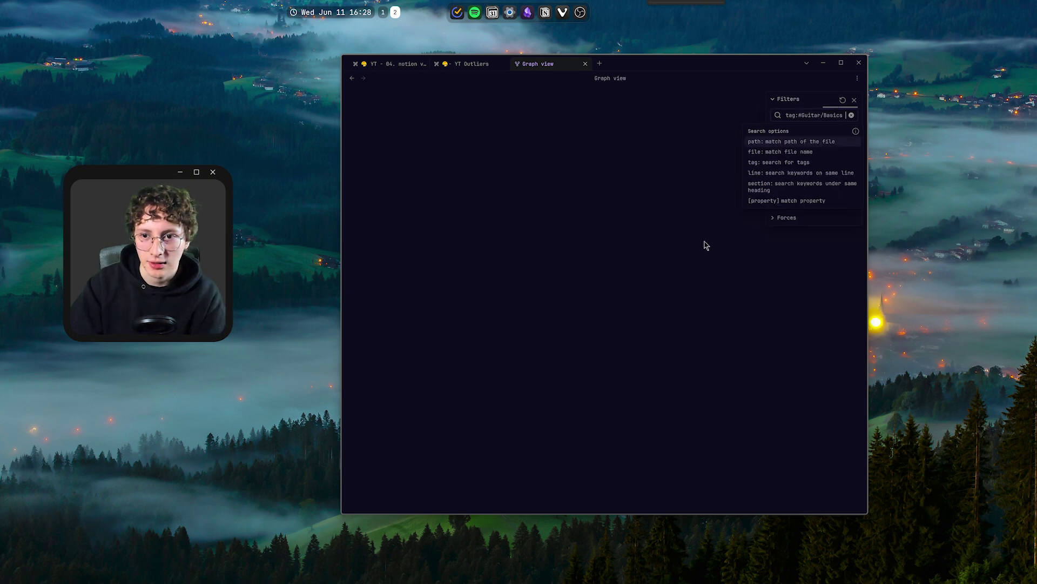
key(Escape)
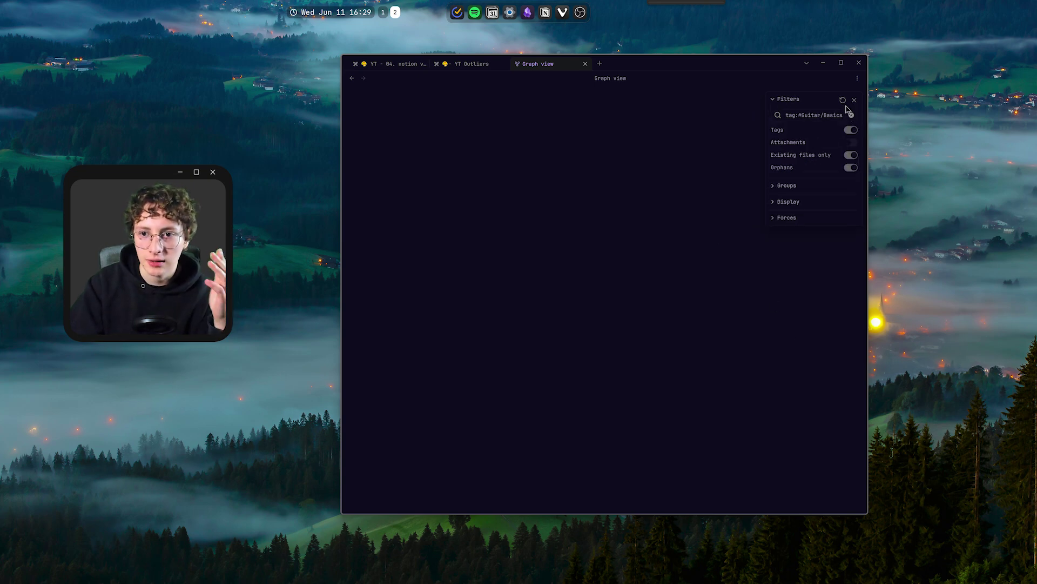
click(842, 101)
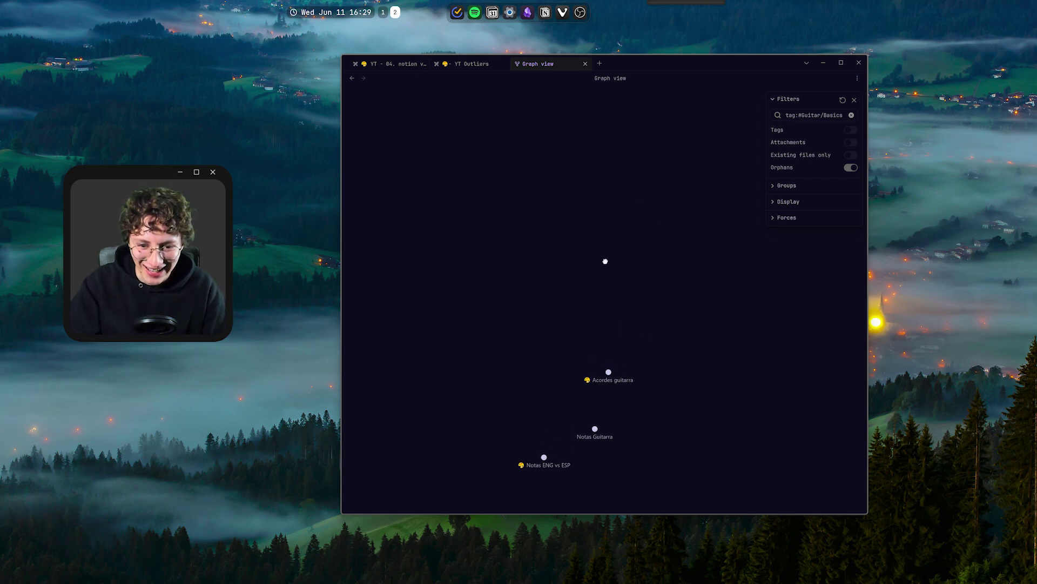
key(ctrl+Tab)
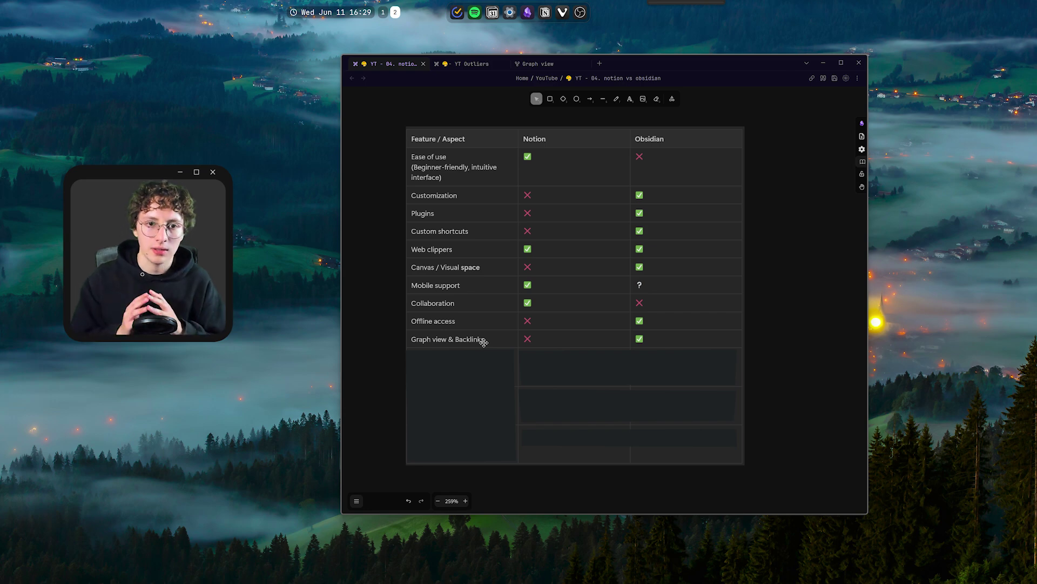
Step: Cycle through the YT Outliers drawing and Graph view, then open Home in a new tab
scroll(484, 342, down, 3)
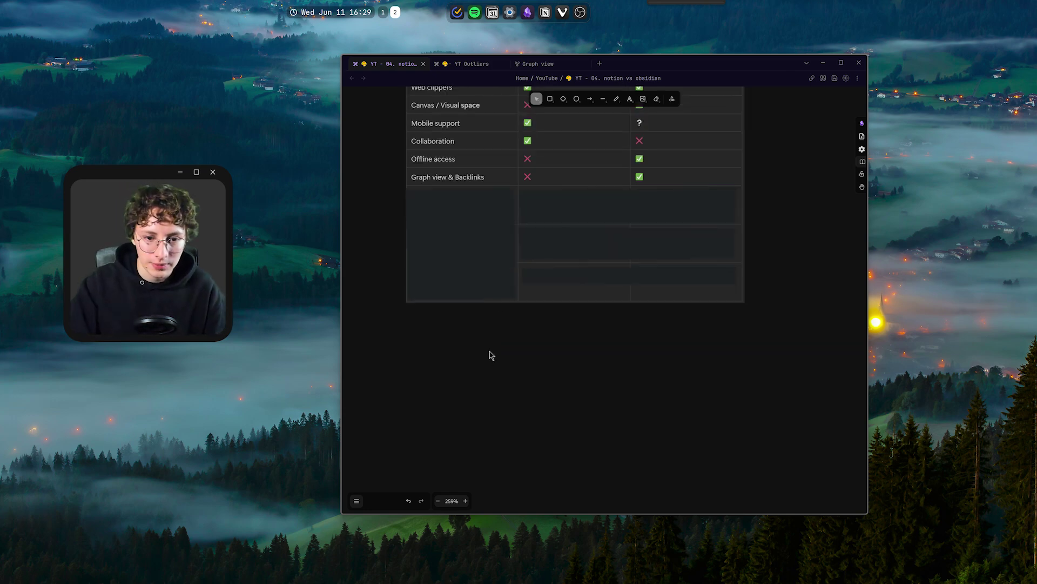
scroll(483, 342, up, 3)
key(ctrl+Tab)
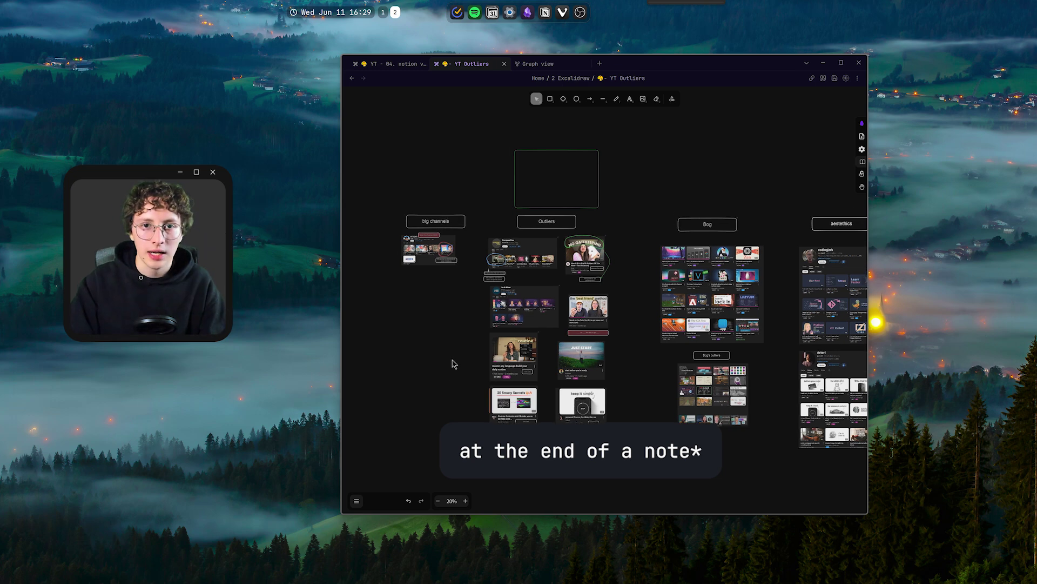
key(ctrl+Tab)
key(ctrl+t)
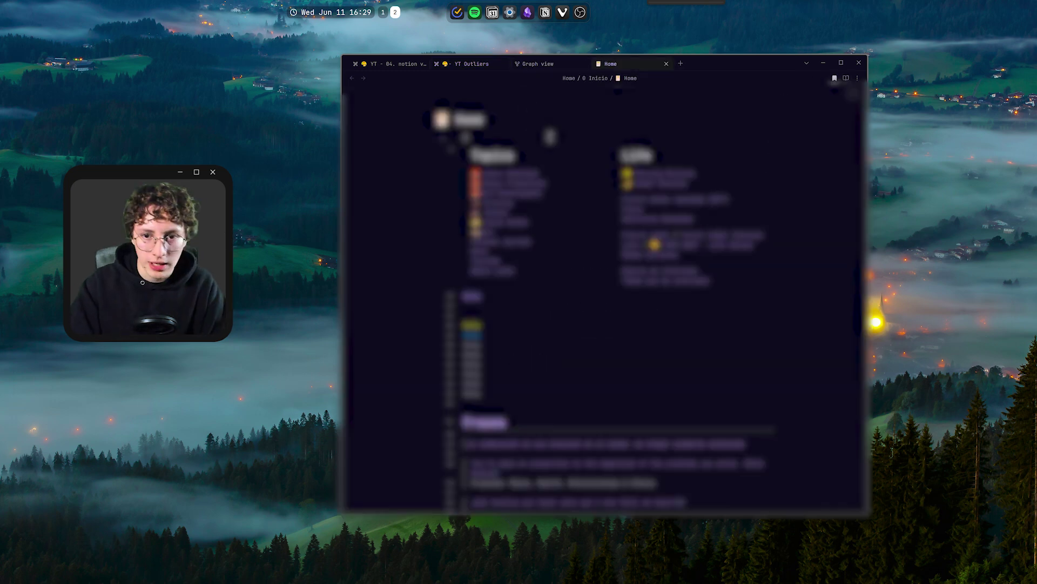
Step: Show the backlinks pane listing the notes that link to Home
click(854, 94)
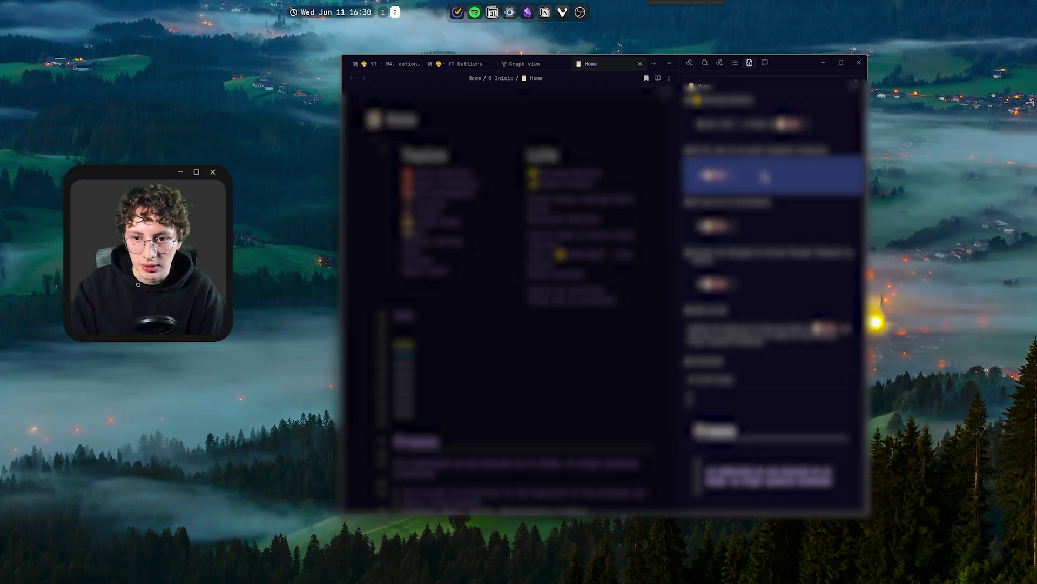
scroll(736, 225, down, 5)
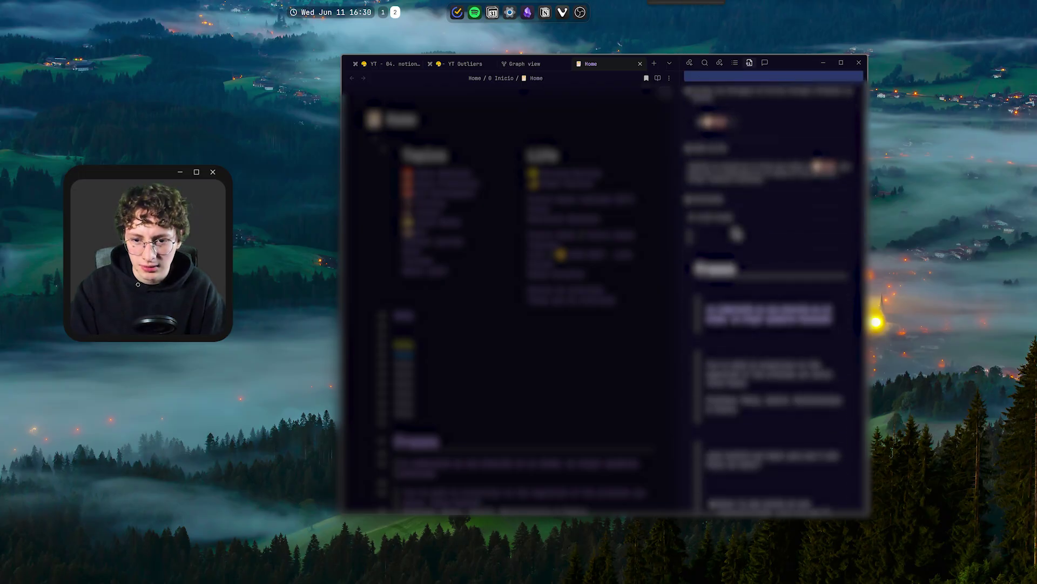
scroll(737, 222, up, 5)
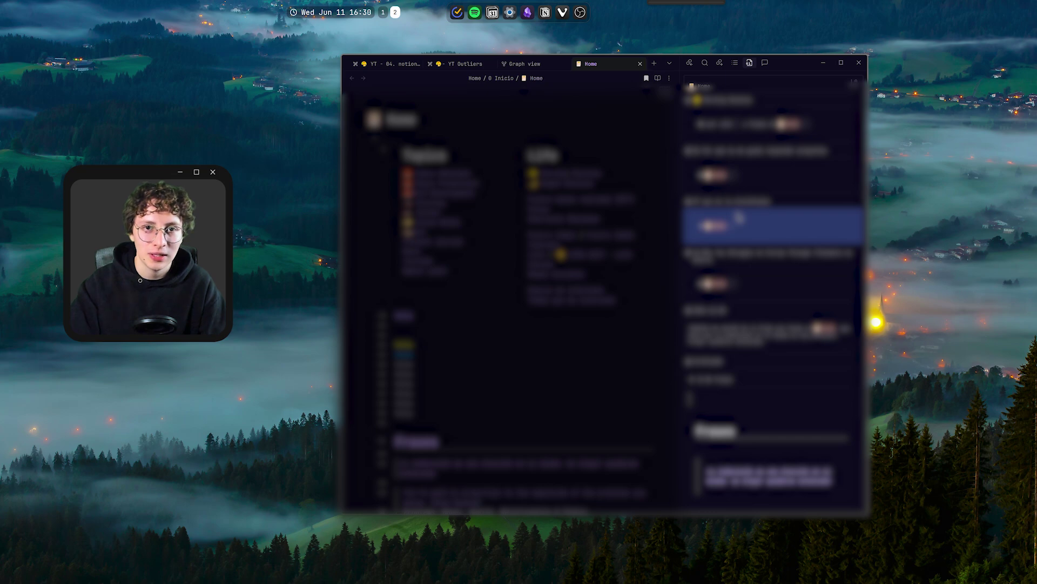
scroll(501, 262, down, 15)
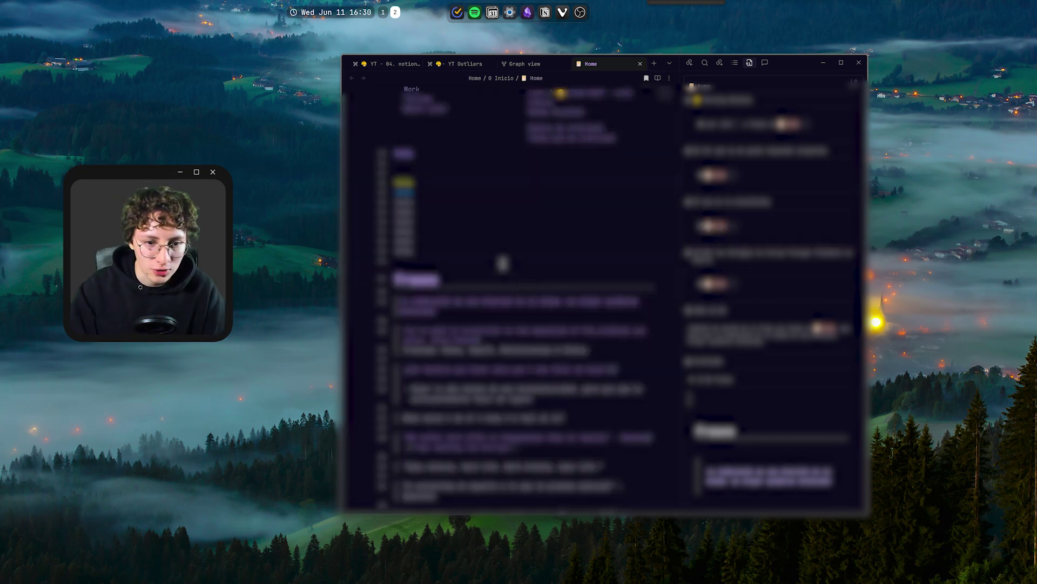
scroll(502, 264, up, 15)
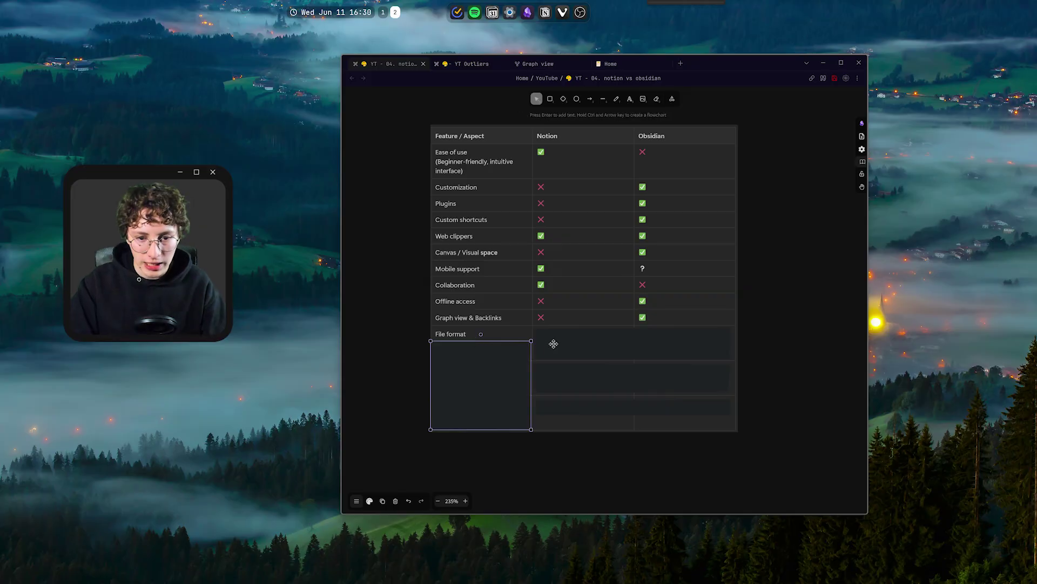
Step: Reveal and finish editing the File format row's comparison text
click(554, 343)
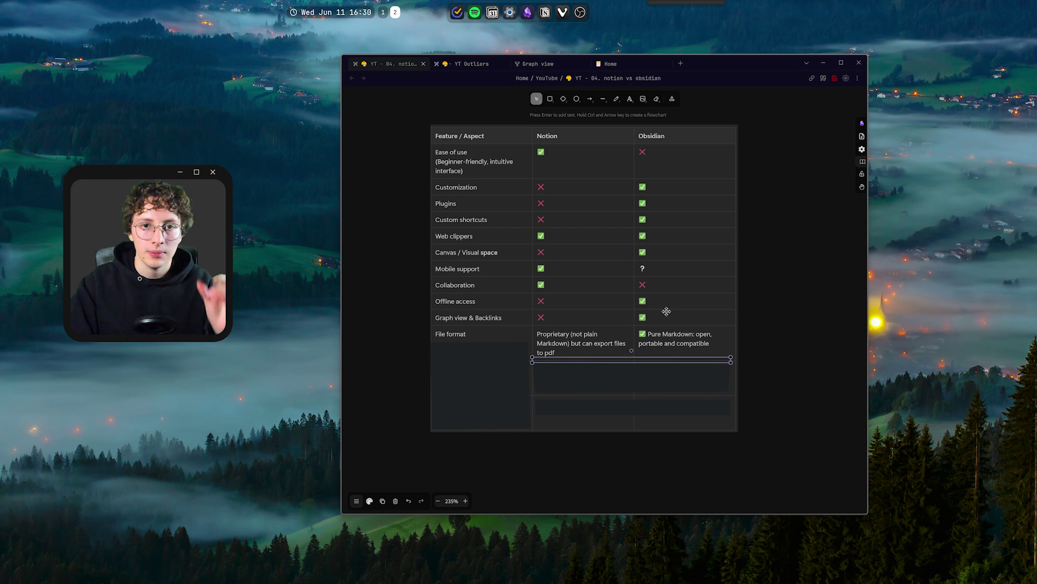
click(754, 347)
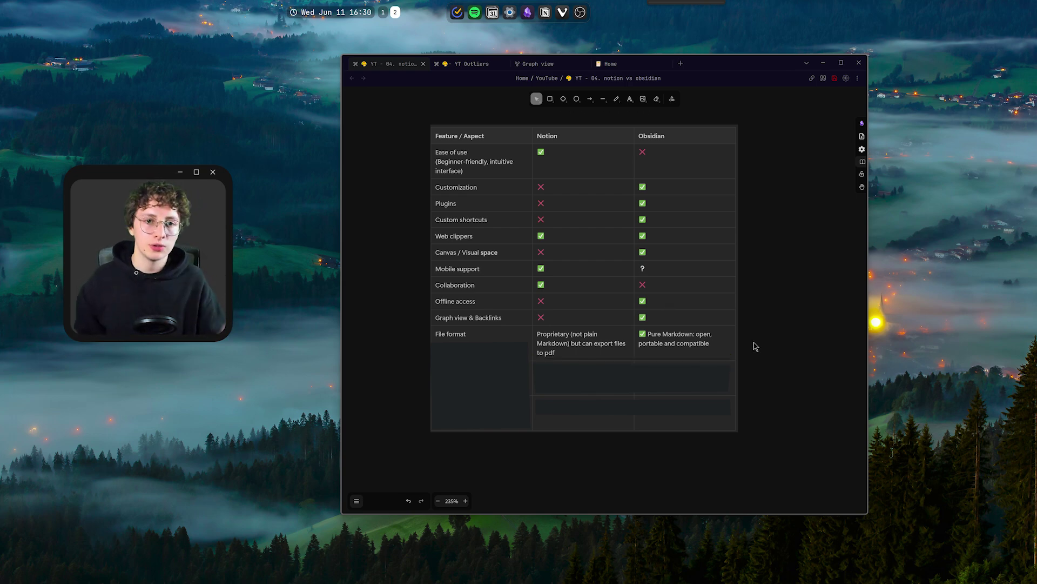
scroll(584, 282, up, 1)
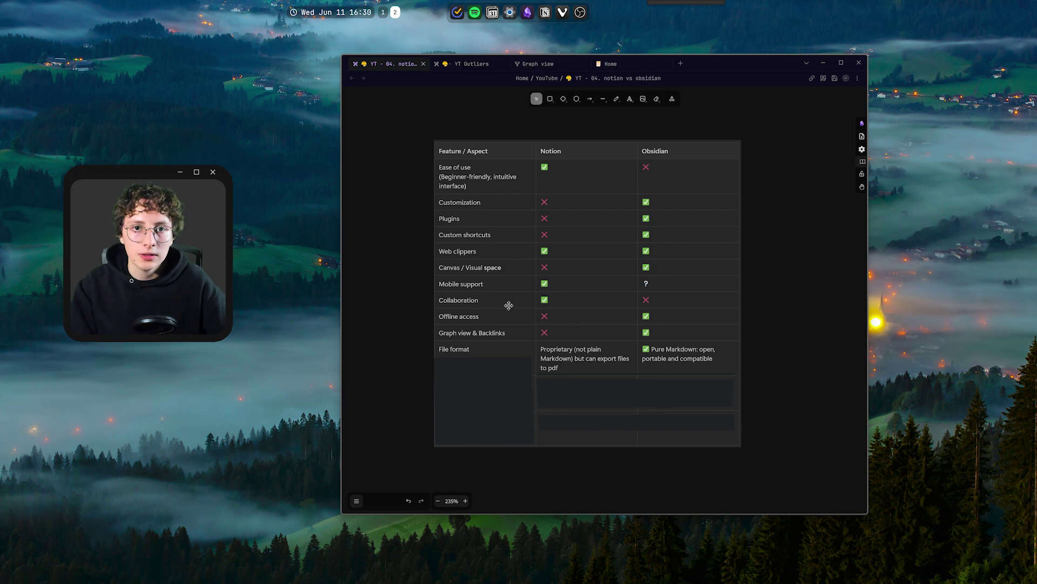
Step: Shrink the cover rectangle to reveal the Storage location row, then deselect the table
drag(590, 380, 590, 409)
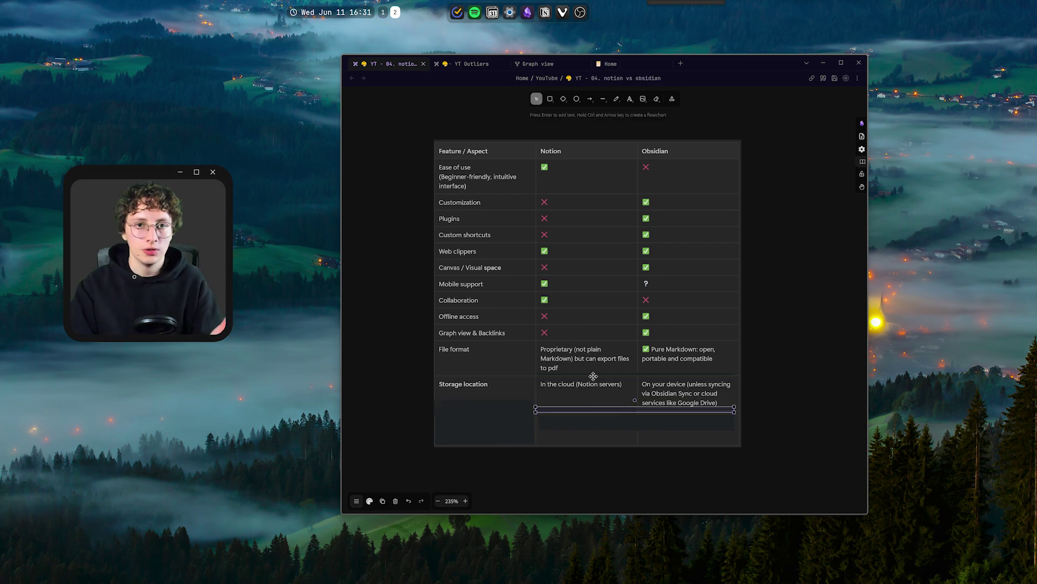
click(565, 389)
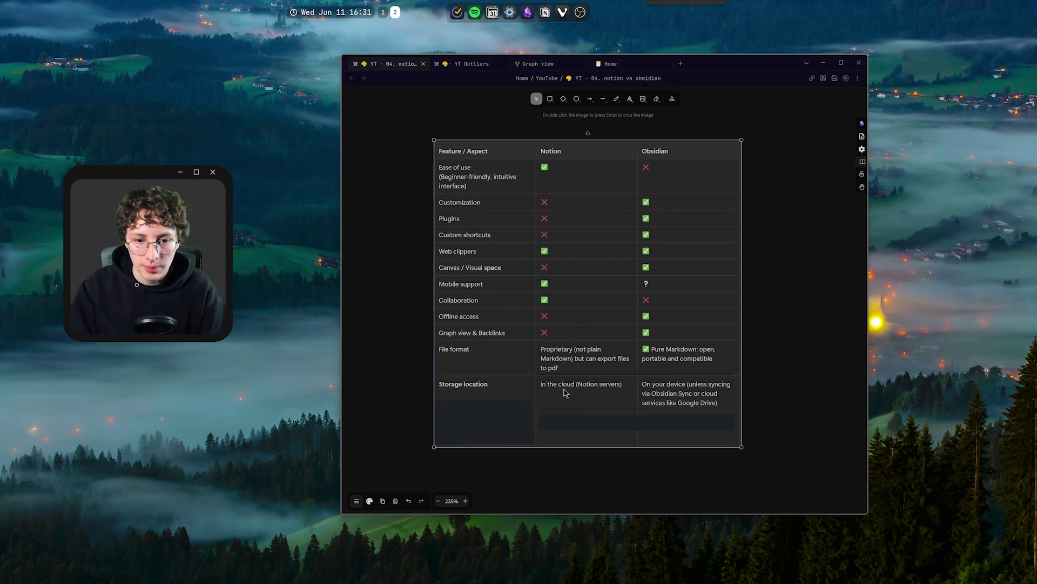
click(796, 356)
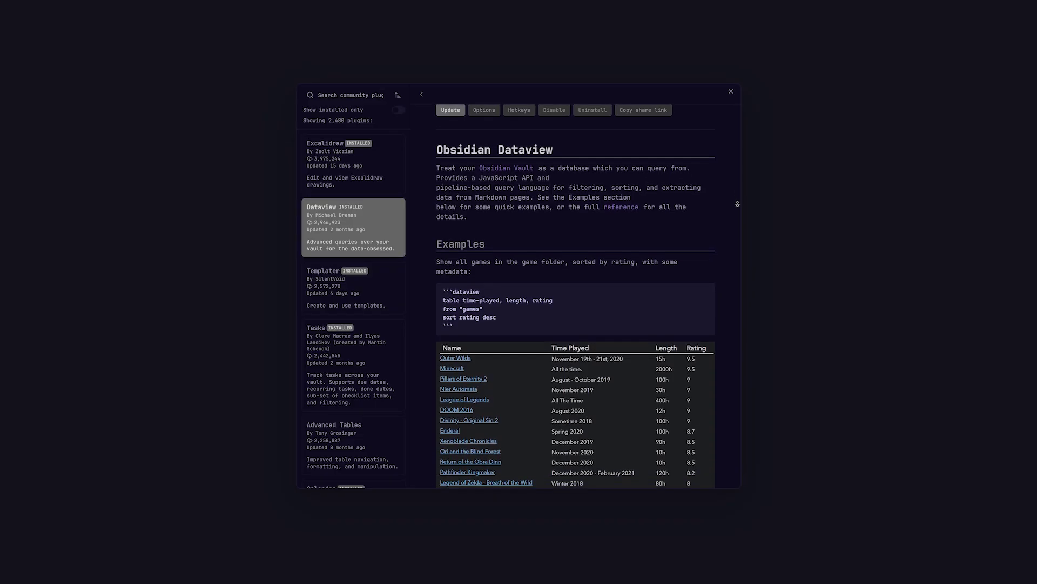
Step: Scroll down the table to the Project management (Tables, calendars, databases, linked tasks) row label
scroll(738, 204, down, 1)
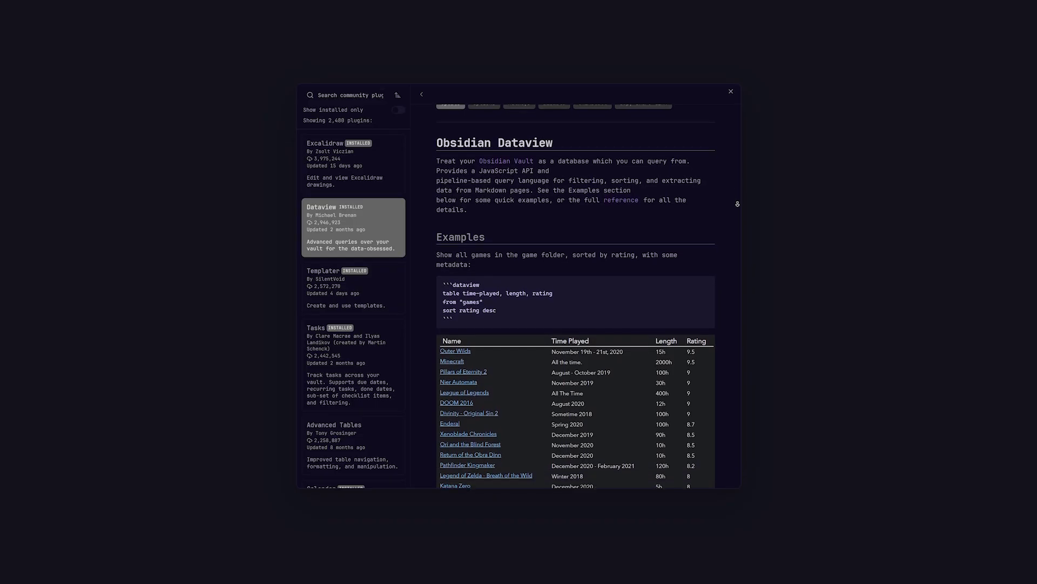
scroll(737, 204, down, 1)
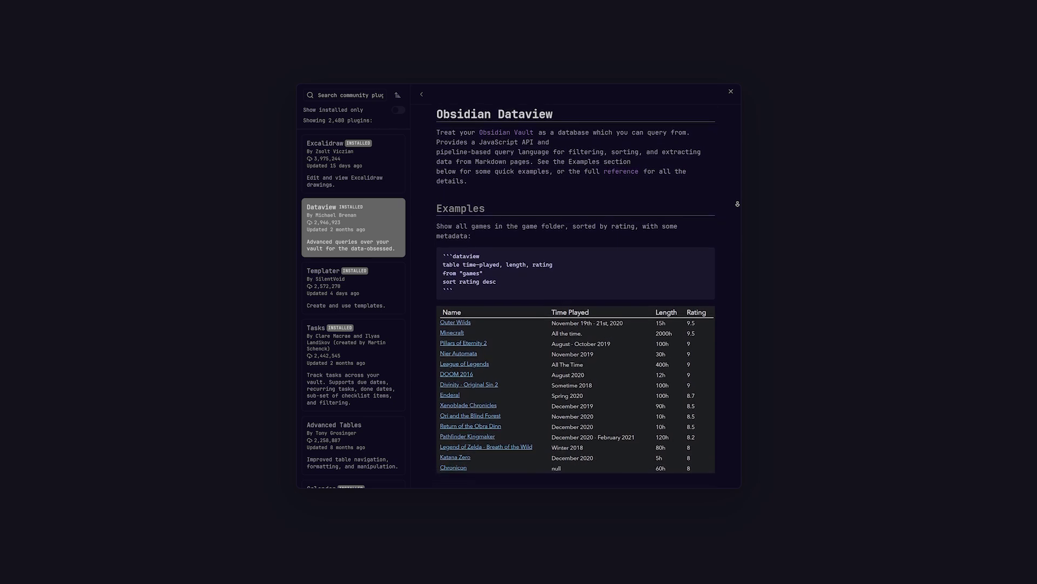
scroll(737, 204, down, 1)
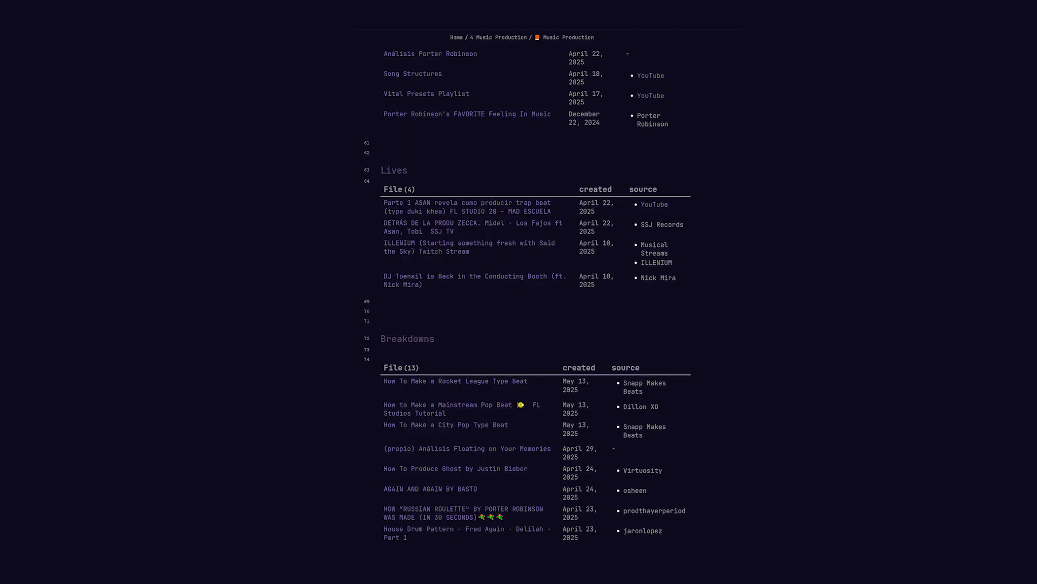
scroll(535, 297, down, 3)
scroll(535, 298, down, 5)
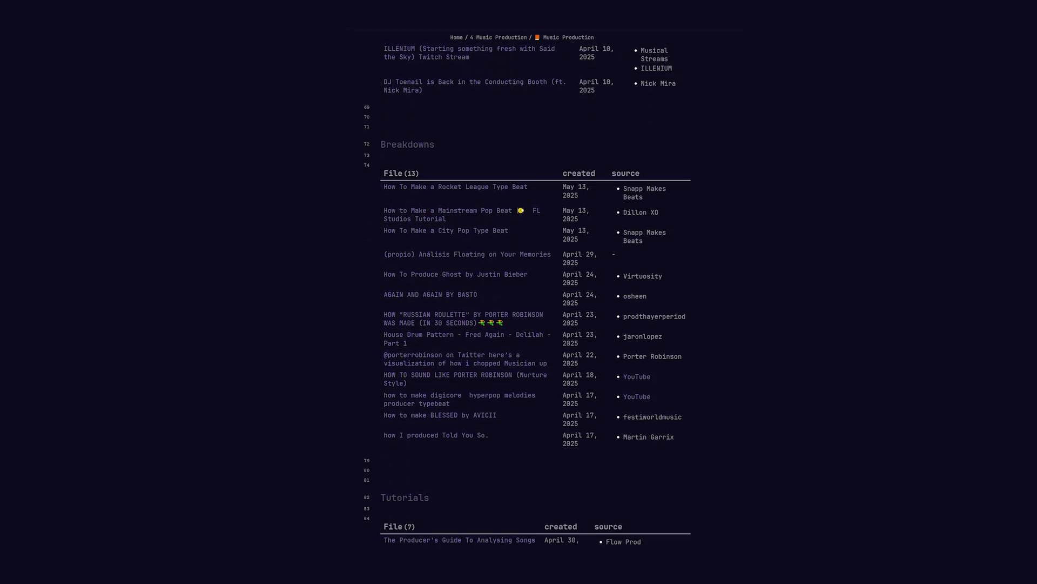
scroll(535, 297, down, 5)
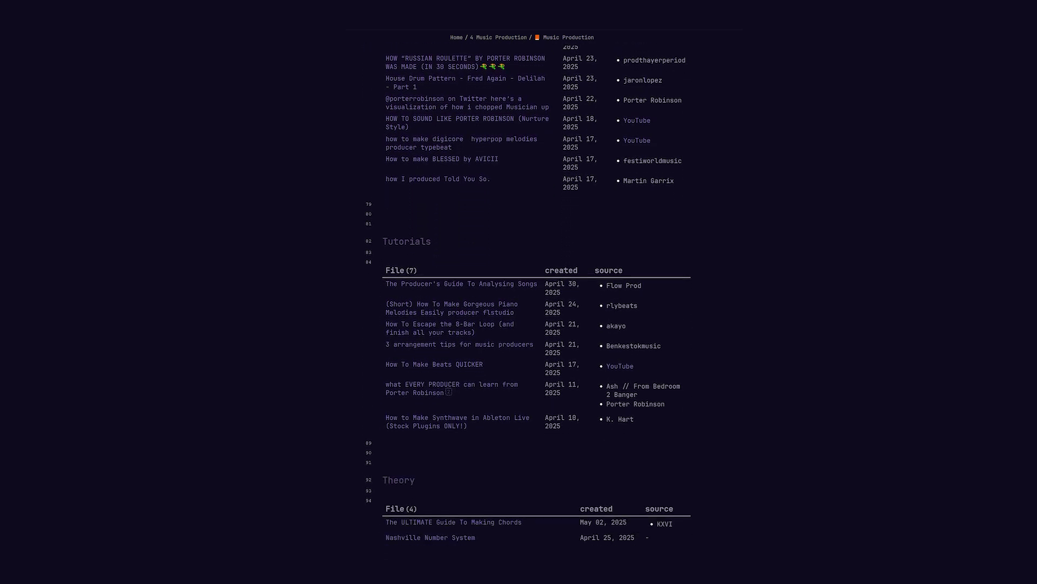
scroll(535, 298, down, 2)
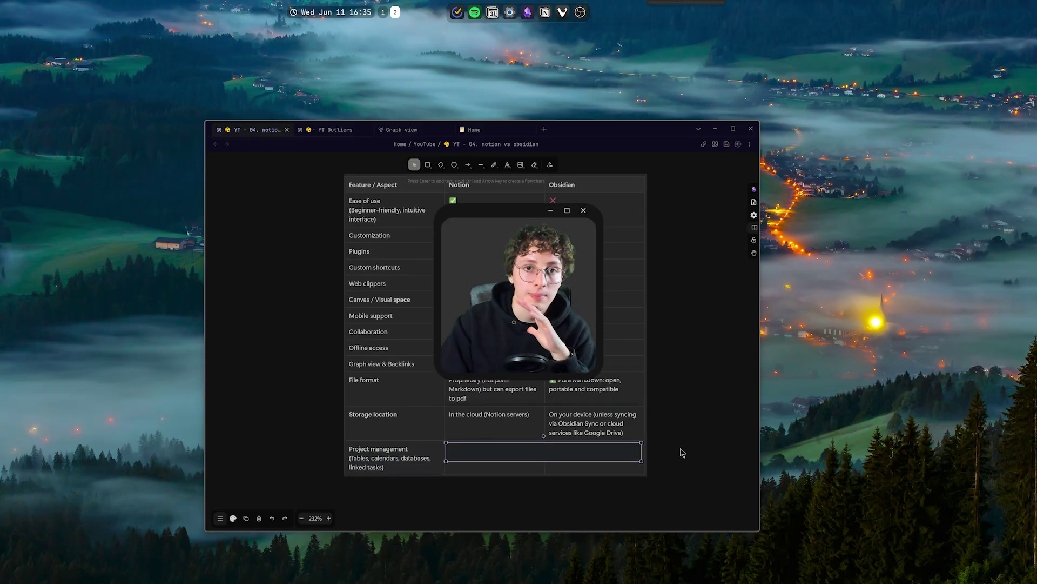
Step: Delete the cover box to show Notion's check and Obsidian's cross for Project management
key(Delete)
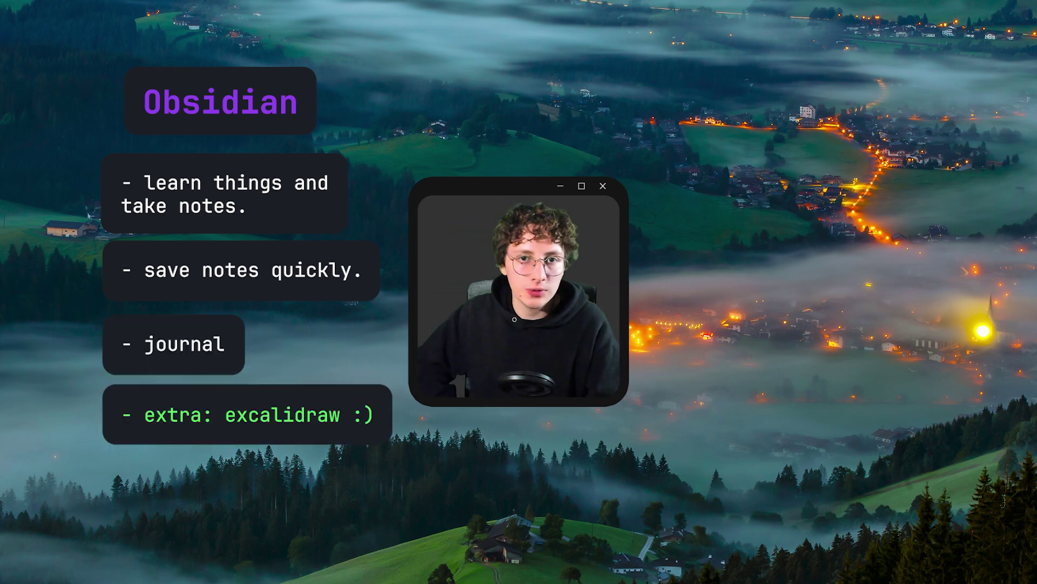
Step: Scroll the finished Notion vs Obsidian table back into view
scroll(527, 295, down, 4)
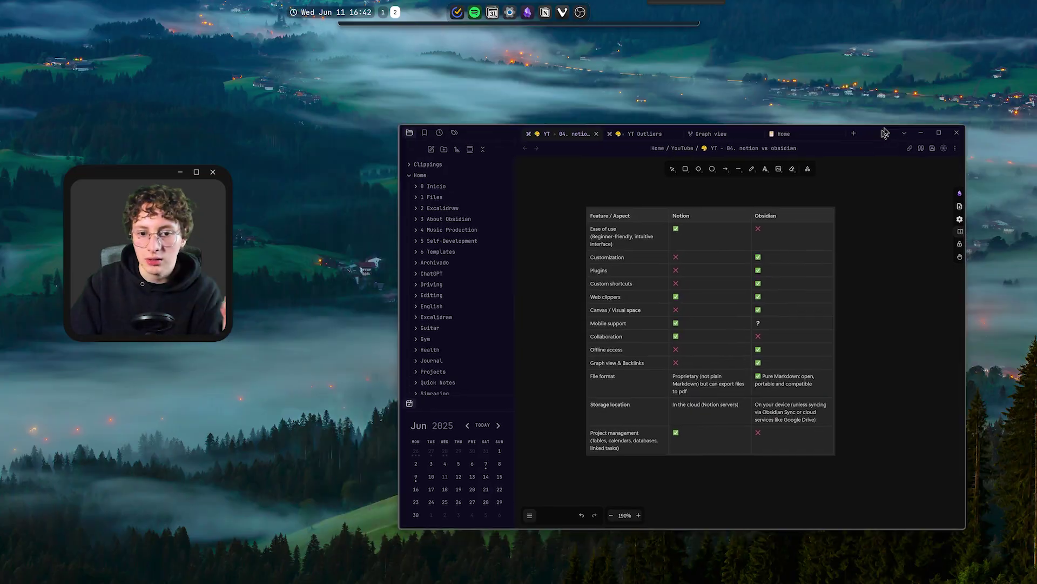
Step: Drag the Obsidian window aside to clear the desktop
drag(837, 105, 882, 83)
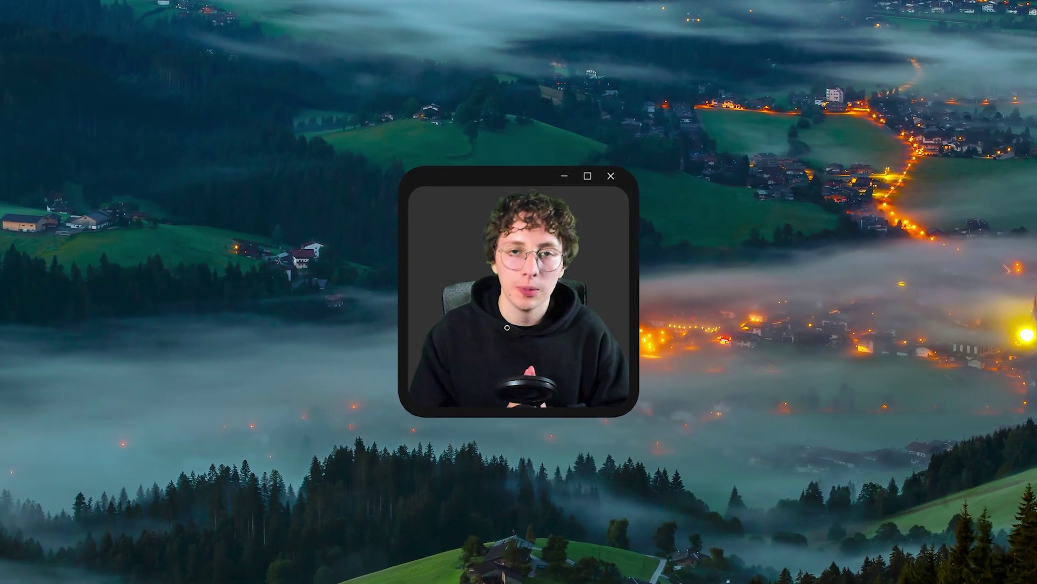